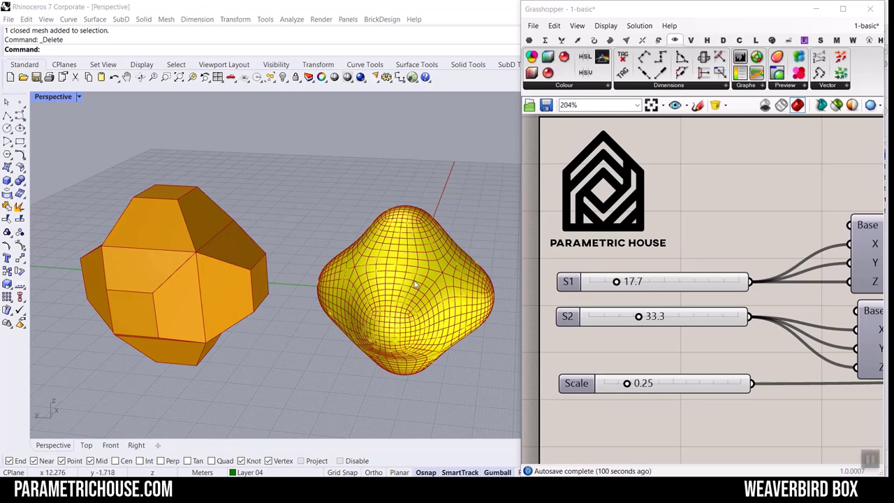
Adjust the sliders of the 1-basic definition, setting S2 to 34.9 and Scale to 0.39.
scroll(396, 309, "up", 2)
right_click_drag(417, 295, 400, 302, "shift")
scroll(391, 313, "down", 2)
scroll(401, 302, "up", 3)
scroll(395, 312, "down", 3)
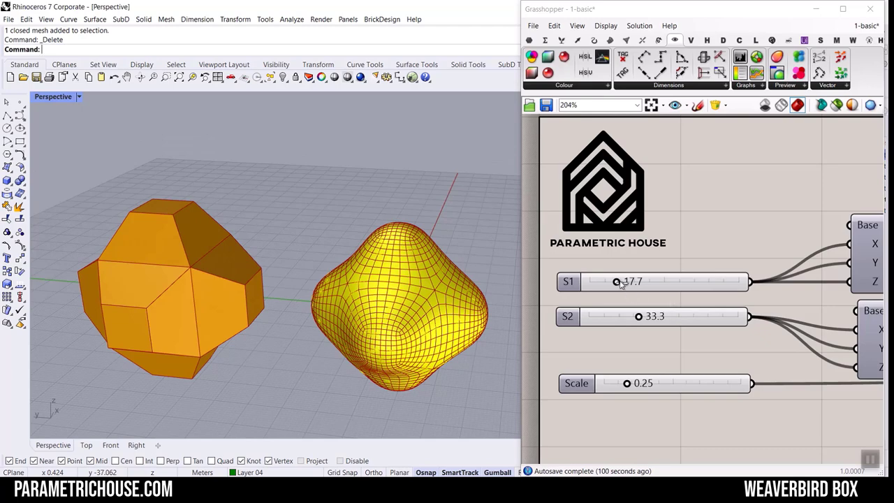
mouse_move(620, 283)
left_mouse_down()
mouse_move(644, 283)
mouse_move(617, 284)
left_mouse_up()
mouse_move(641, 318)
left_mouse_down()
mouse_move(633, 318)
mouse_move(644, 319)
left_mouse_up()
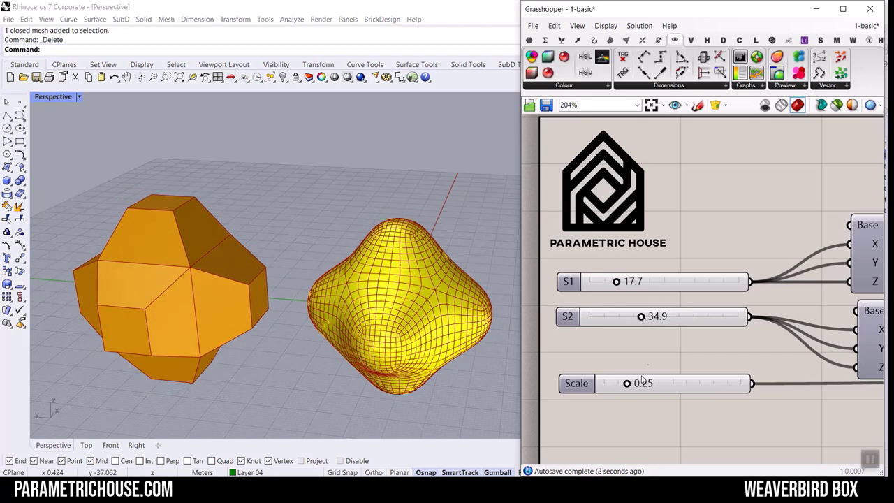
left_click_drag(629, 386, 649, 383)
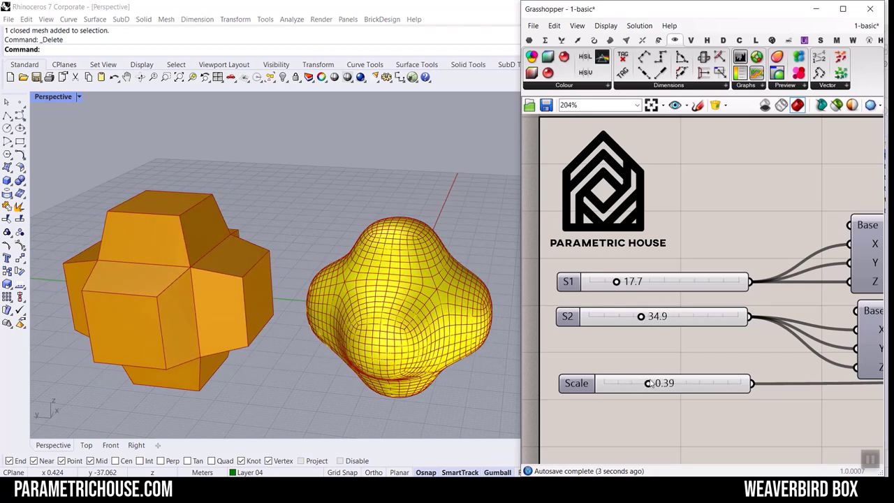
Examine the smoothed mesh beside the faceted form and the component chain of the 1-basic definition.
scroll(444, 319, "up", 4)
scroll(461, 306, "down", 2)
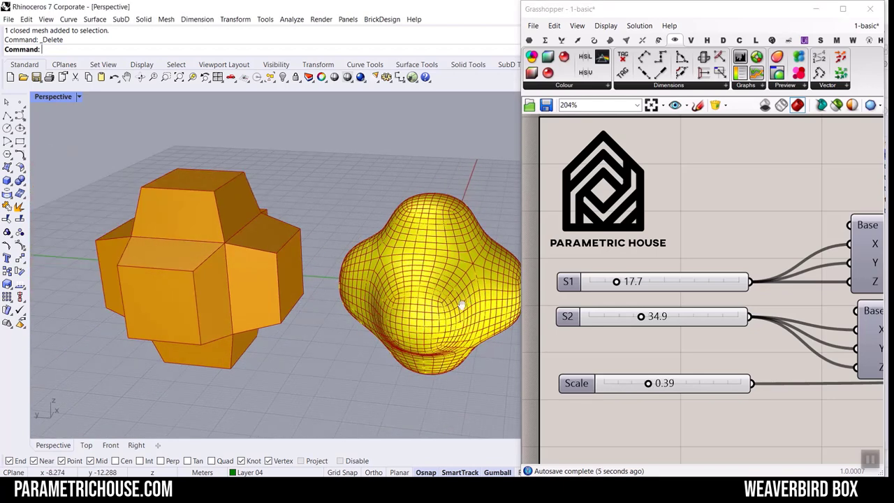
right_click_drag(462, 306, 425, 314, "shift")
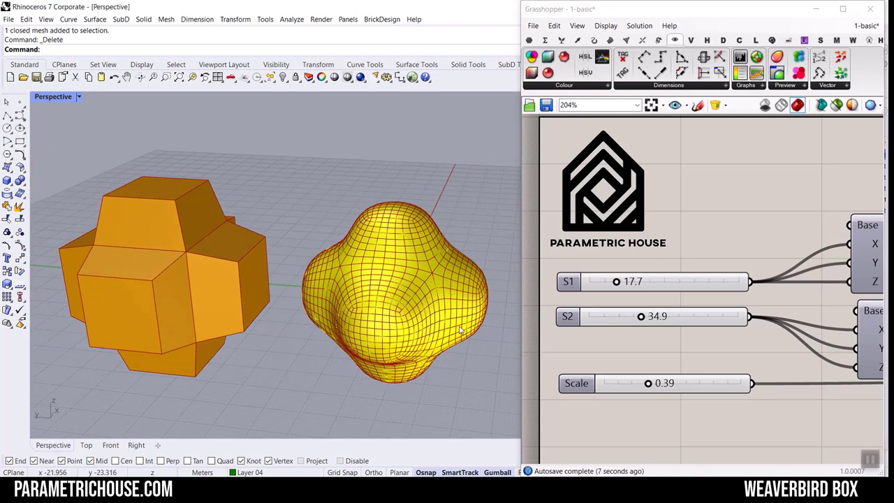
scroll(710, 292, "down", 6)
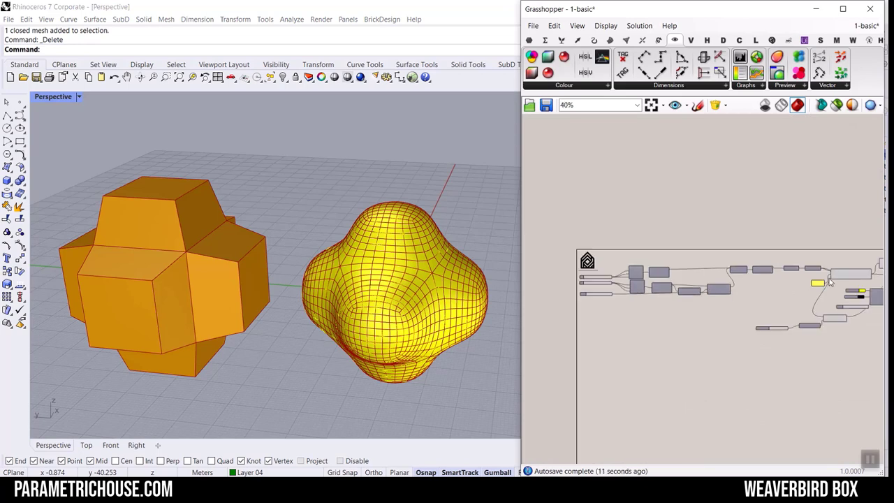
scroll(830, 282, "up", 3)
scroll(695, 289, "down", 2)
scroll(792, 296, "up", 3)
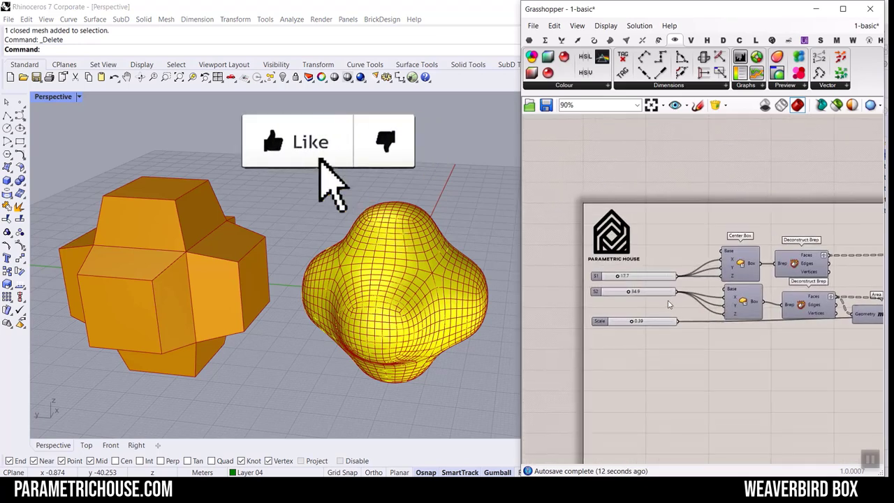
scroll(669, 304, "up", 4)
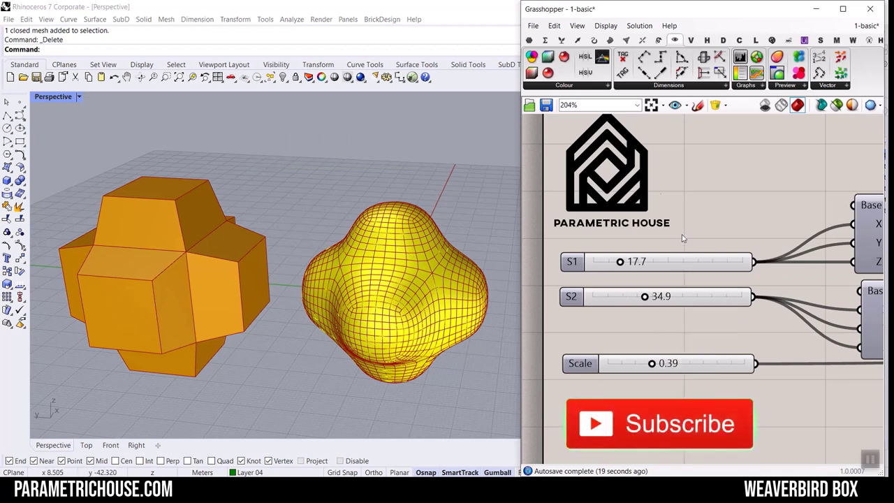
Start a new, empty Grasshopper document for building the definition from scratch.
left_click(533, 26)
left_click(566, 38)
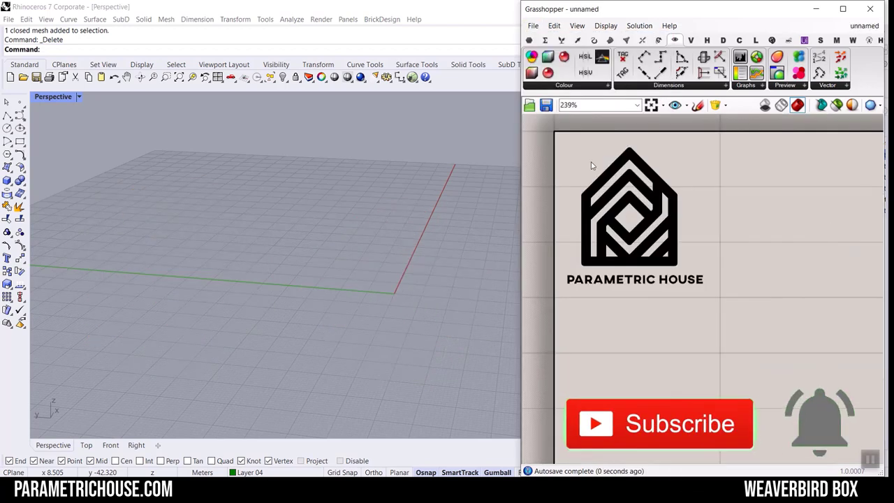
scroll(608, 208, "down", 4)
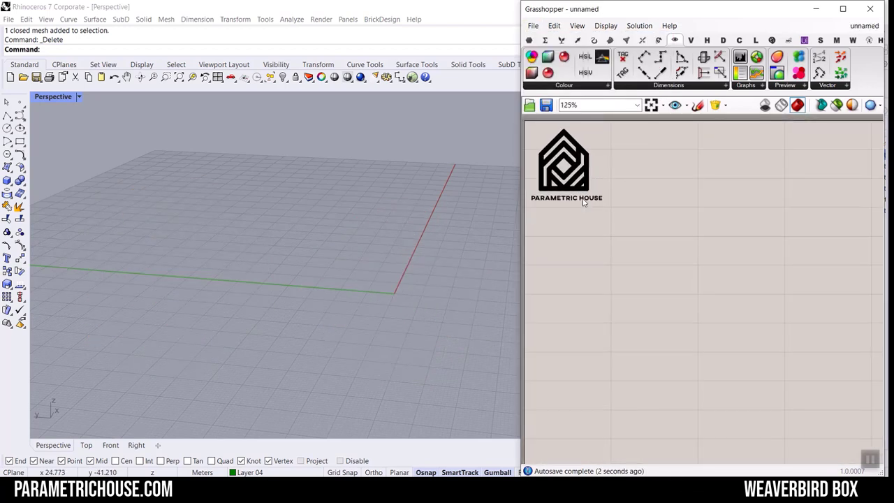
scroll(587, 208, "up", 1)
right_click_drag(591, 217, 600, 222)
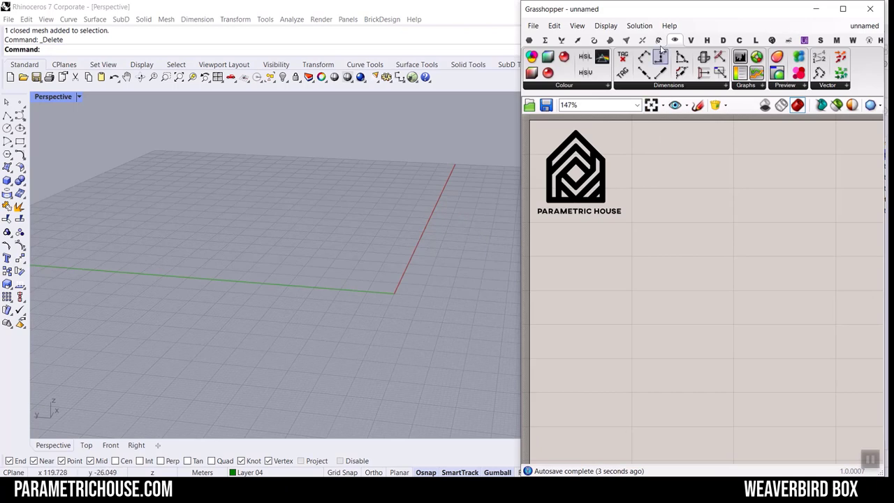
Place a Center Box component on the canvas beside the logo.
left_click(607, 40)
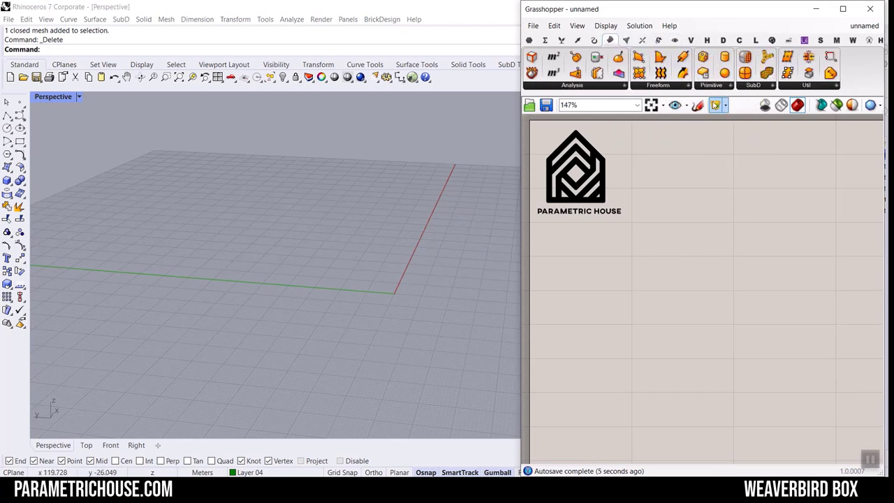
left_click(712, 87)
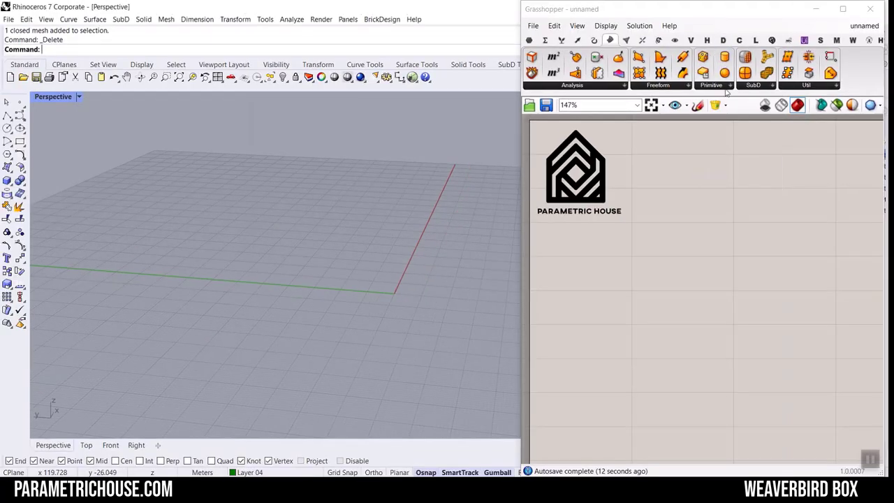
left_click(717, 87)
left_click(745, 186)
left_click(724, 248)
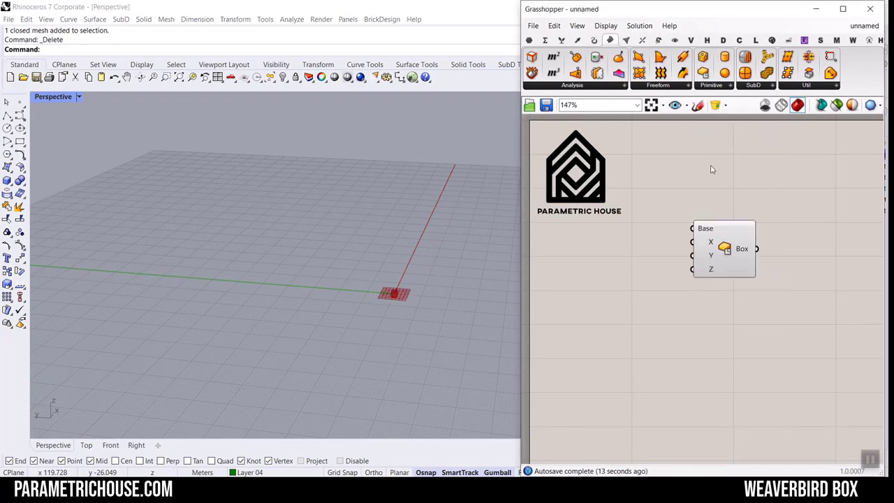
Inspect the Center Box component's inputs and its default box preview in the Rhino perspective view.
left_click(529, 40)
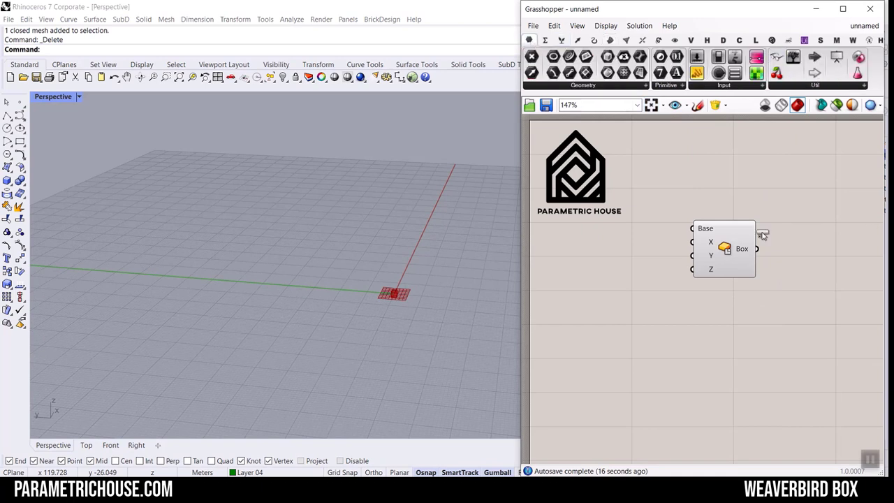
scroll(747, 268, "down", 3)
scroll(735, 256, "up", 5)
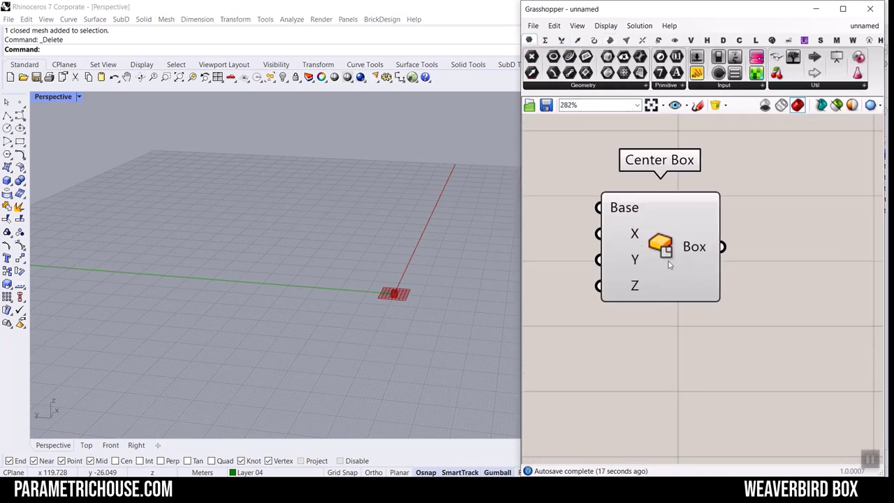
left_click_drag(791, 269, 780, 291)
right_click_drag(653, 268, 742, 269)
left_click(536, 286)
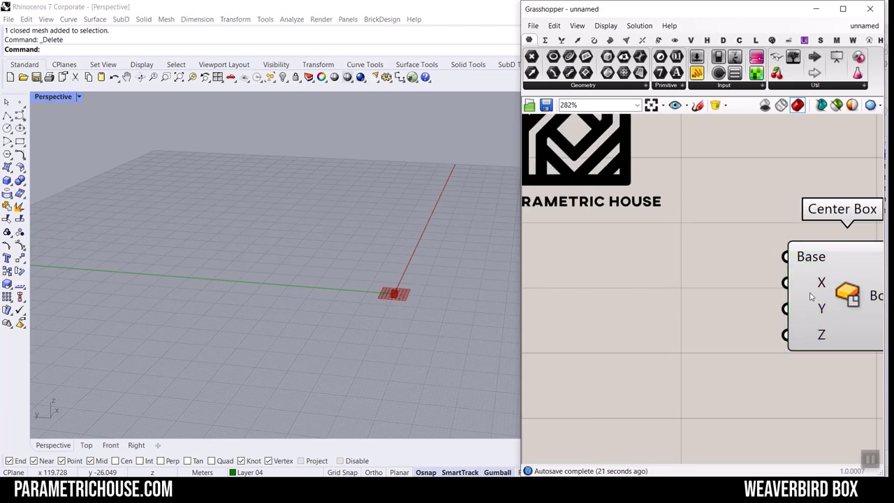
scroll(463, 330, "up", 6)
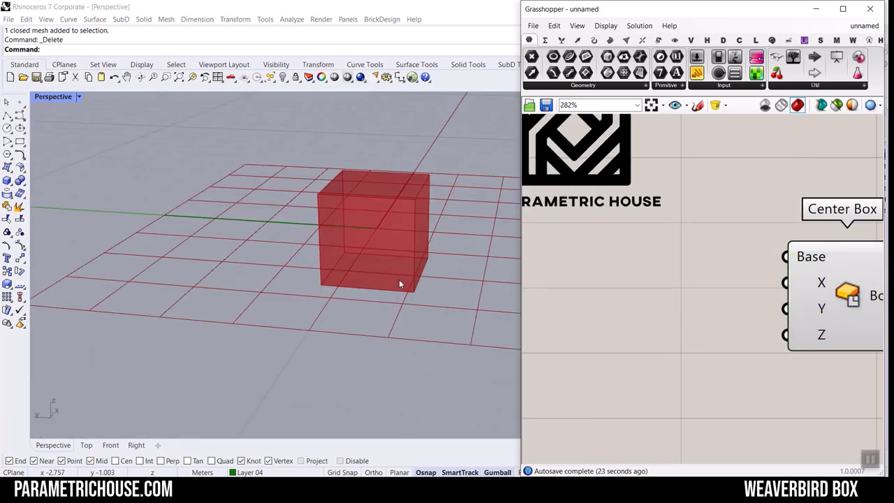
mouse_move(821, 287)
left_click(179, 77)
scroll(402, 259, "up", 2)
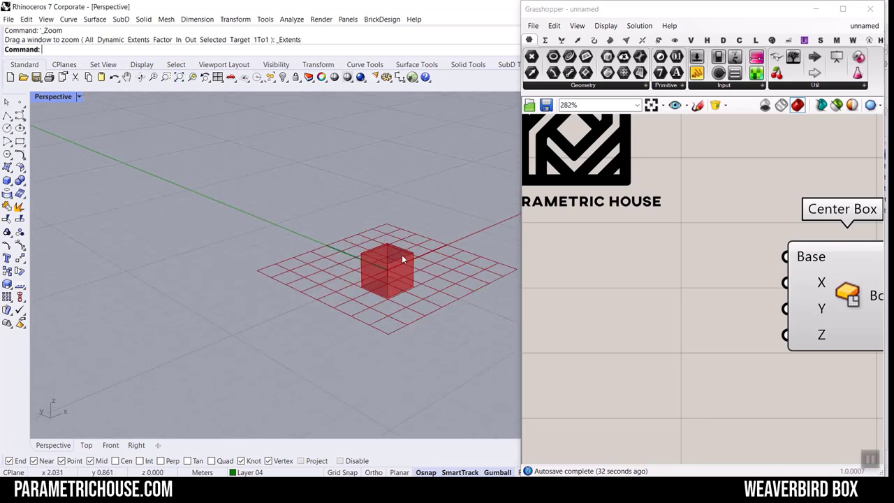
Add a number slider with the range 1 to 100.00 and name it Size1.
double_click(619, 293)
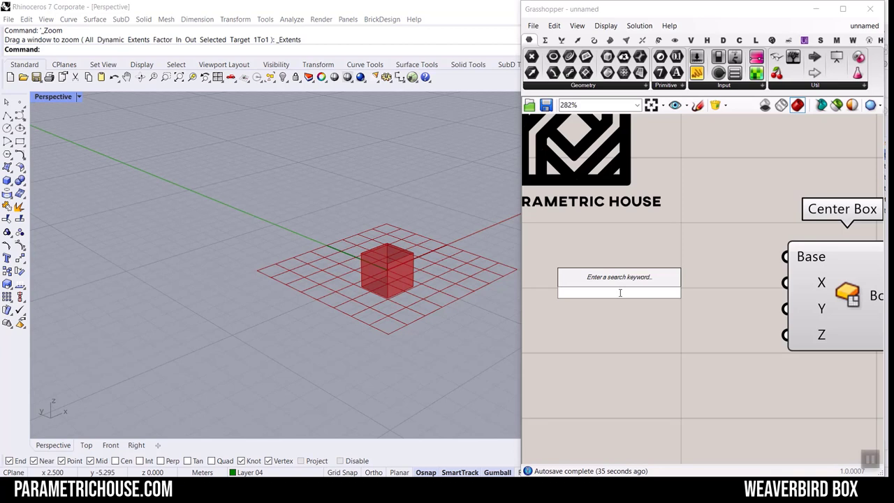
type("1..100.00")
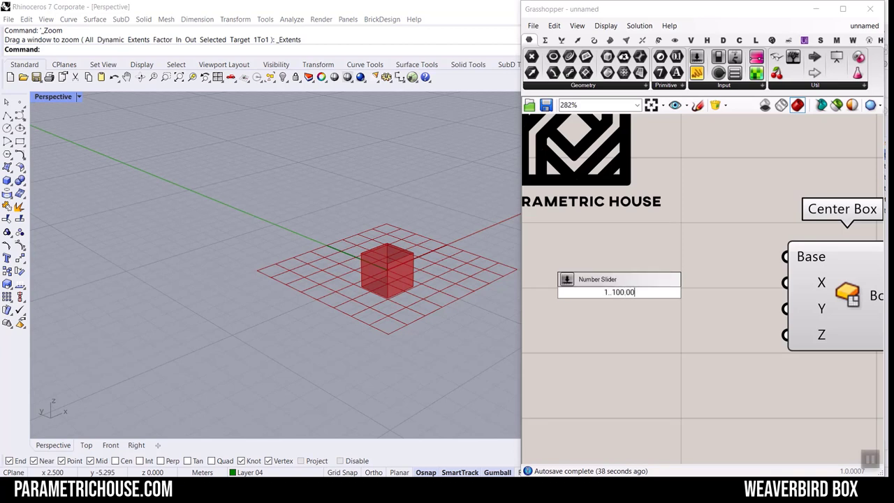
key("Return")
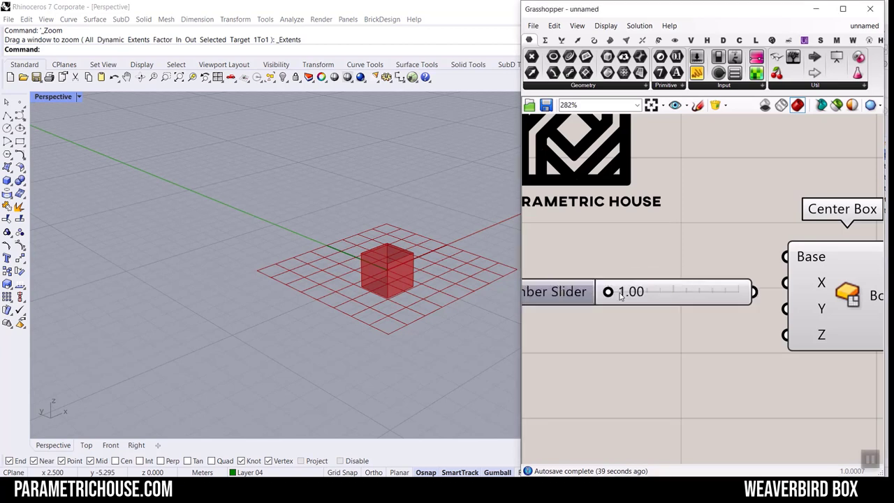
right_click(685, 290)
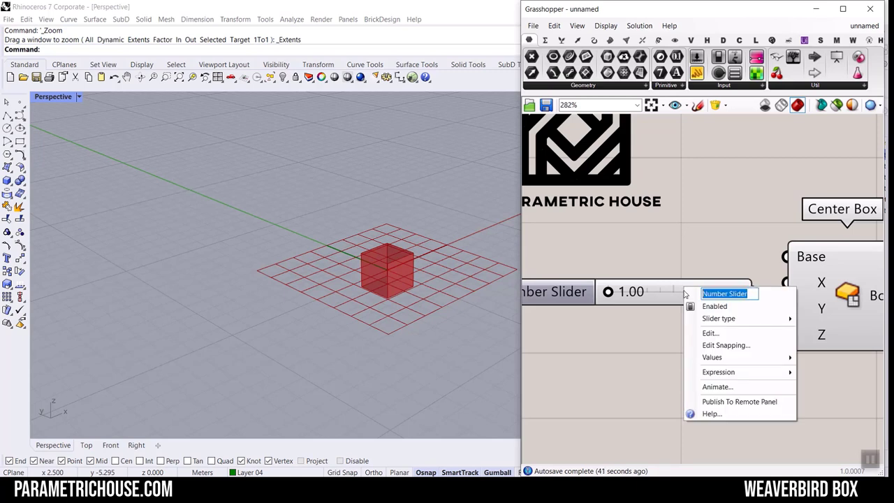
type("Size1")
key("Return")
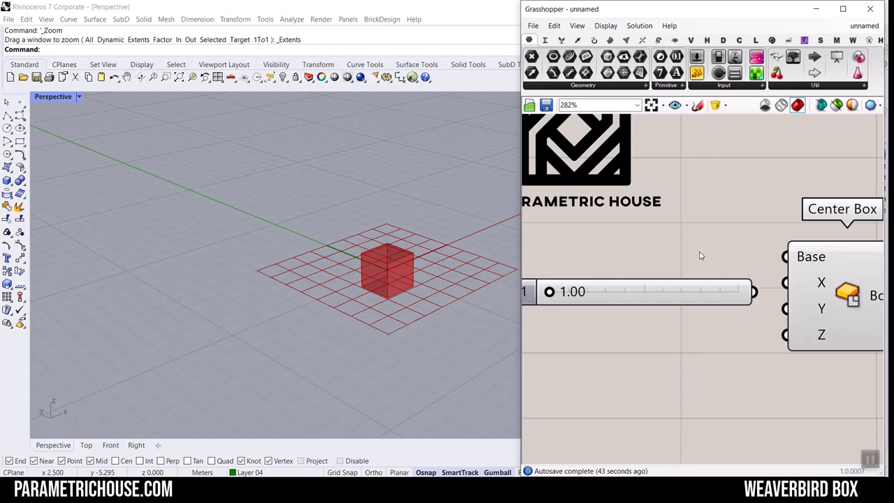
Shorten the Size1 slider and connect it to the X, Y and Z inputs of the Center Box.
scroll(734, 287, "down", 2)
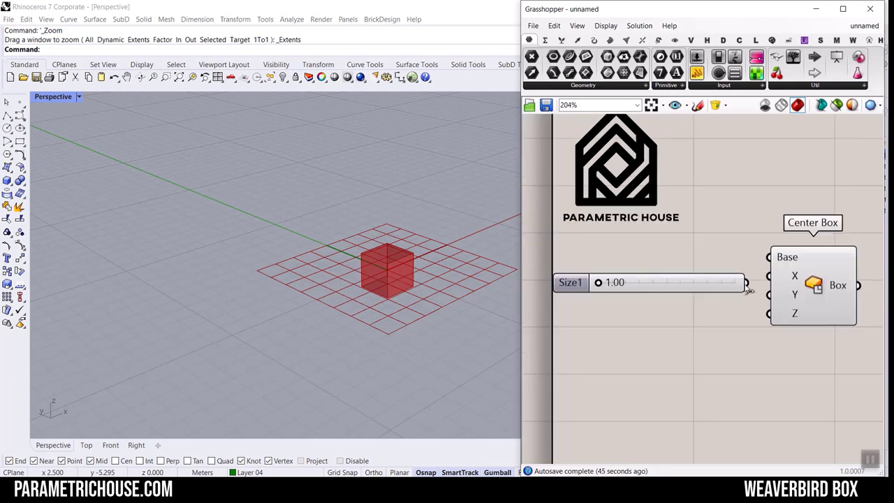
left_click_drag(725, 284, 770, 277)
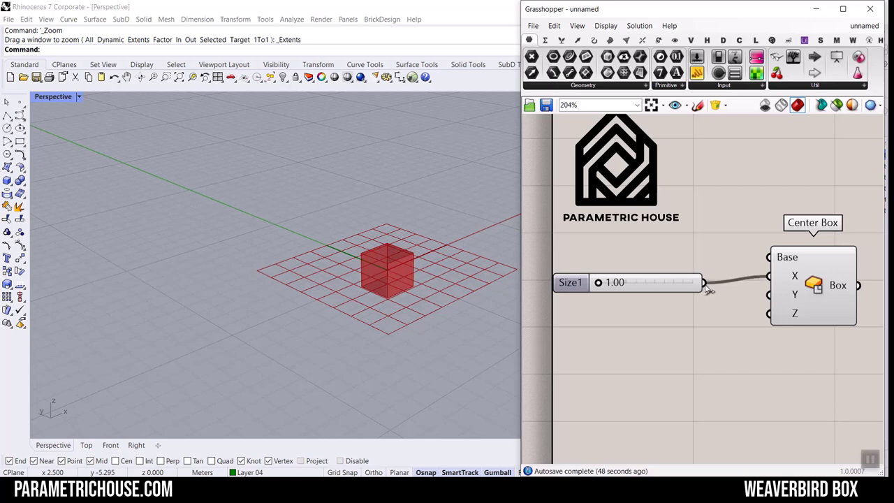
left_click_drag(705, 285, 768, 313)
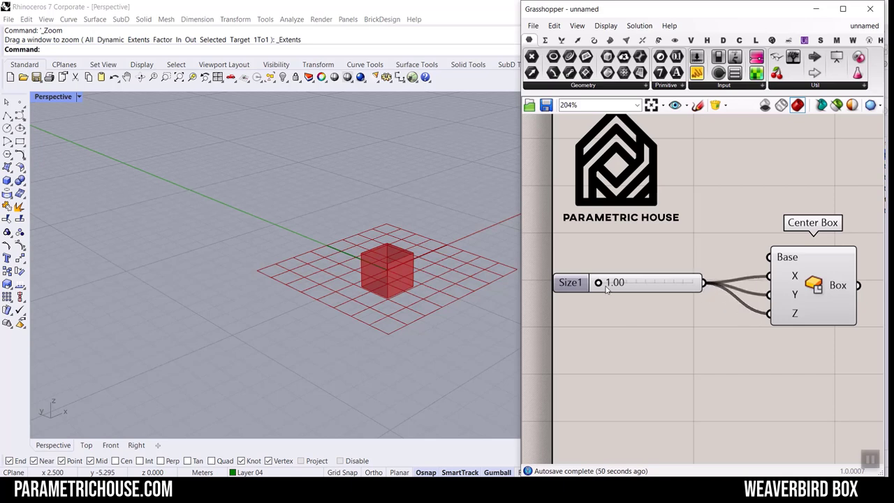
Set the Size1 slider to 23.86 and move it slightly closer to the Center Box.
left_click_drag(599, 284, 622, 284)
scroll(402, 244, "down", 15)
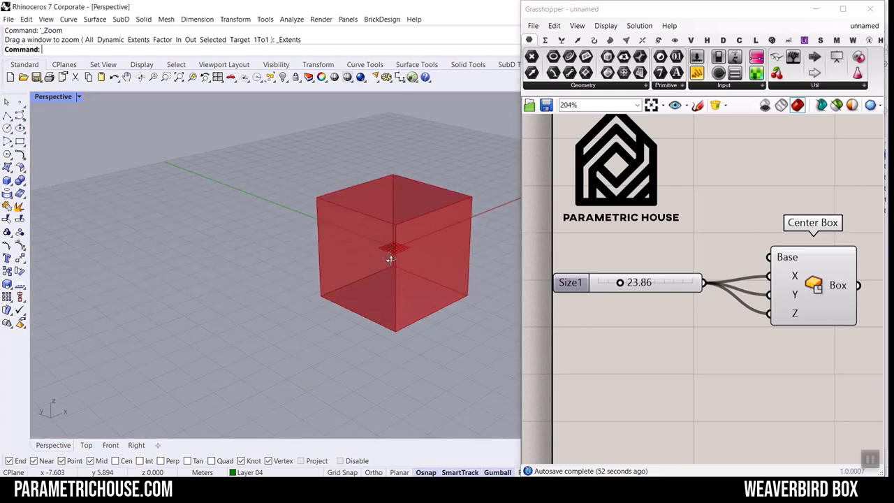
right_click_drag(389, 257, 440, 270)
scroll(440, 270, "up", 3)
left_click(678, 285)
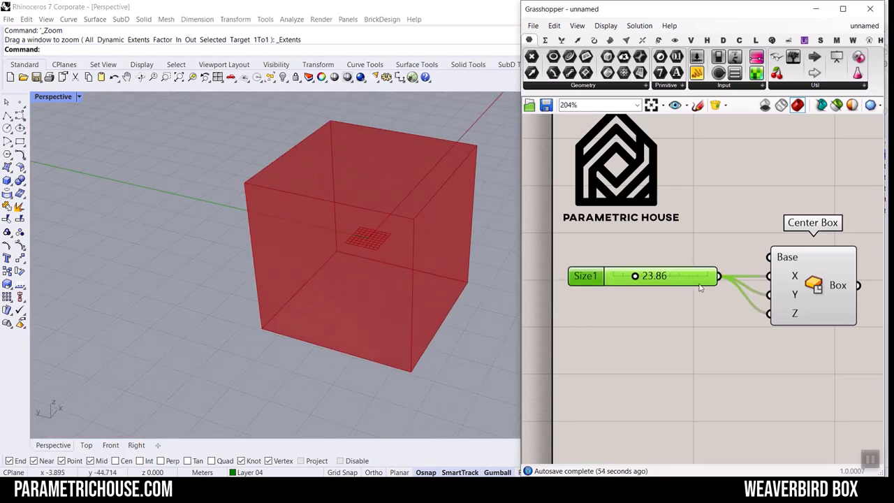
Duplicate the Size1 slider together with its Center Box and place the copy below the originals.
scroll(811, 341, "down", 2)
left_click_drag(814, 340, 658, 264)
key("ctrl+c")
key("ctrl+v")
left_click_drag(785, 278, 780, 372)
left_click(679, 325)
scroll(650, 358, "up", 2)
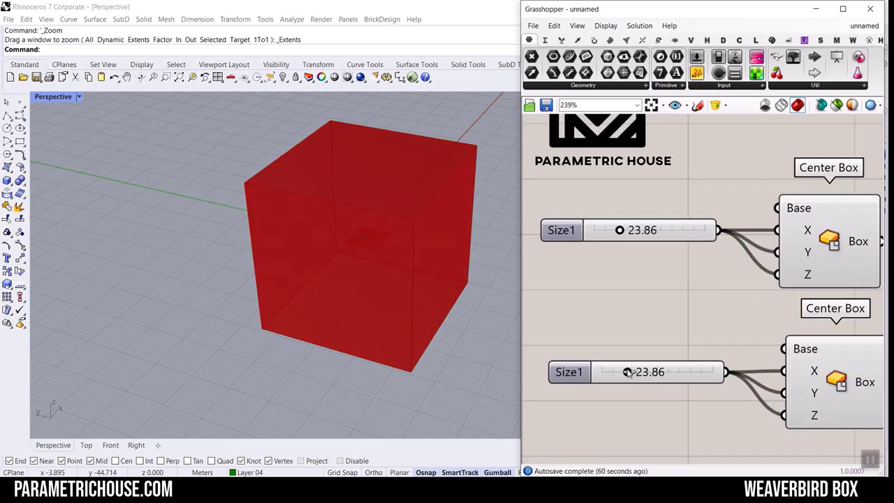
Set the copied Size1 slider to 45.36 and inspect the two nested boxes in the perspective view.
left_click_drag(628, 372, 651, 372)
scroll(294, 264, "down", 3)
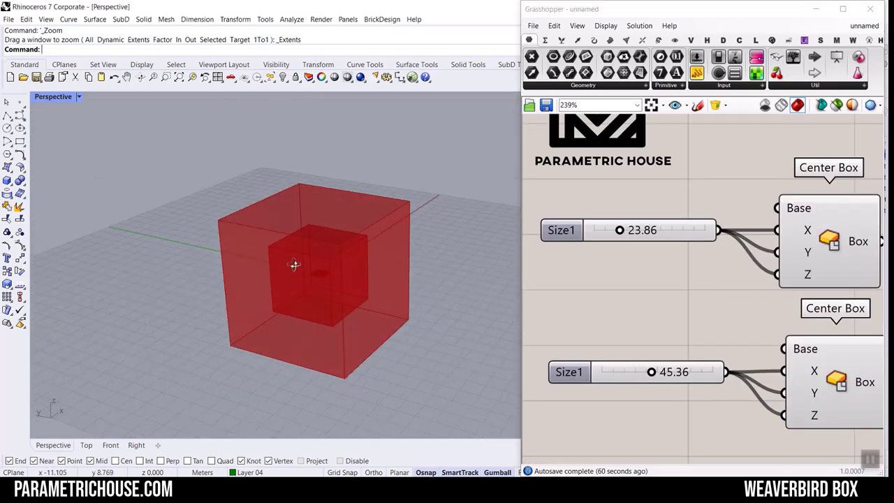
right_click_drag(294, 265, 329, 276)
right_click_drag(706, 279, 671, 279)
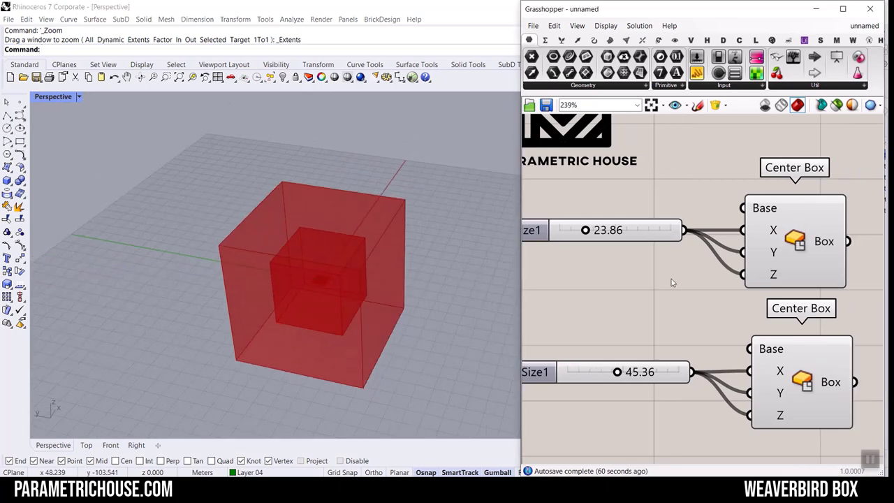
scroll(671, 282, "down", 4)
scroll(778, 329, "up", 3)
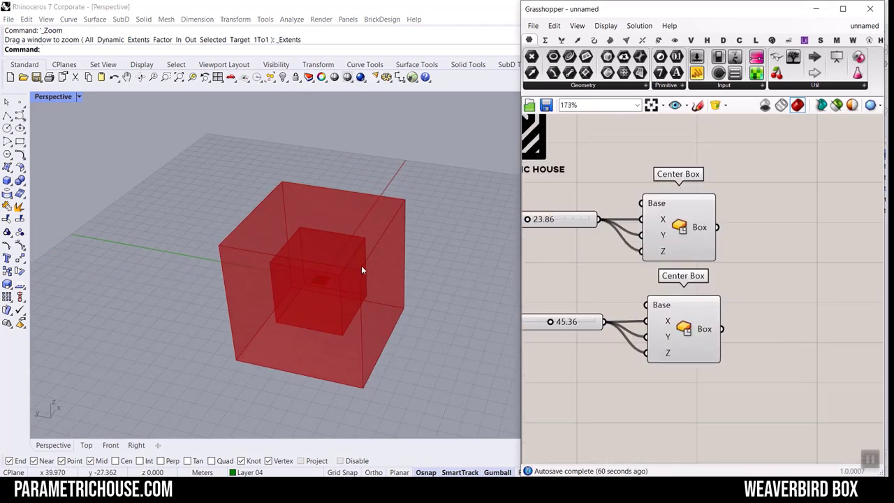
mouse_move(336, 276)
right_mouse_down()
mouse_move(297, 239)
mouse_move(303, 268)
mouse_move(282, 259)
mouse_move(319, 273)
right_mouse_up()
scroll(297, 240, "up", 5)
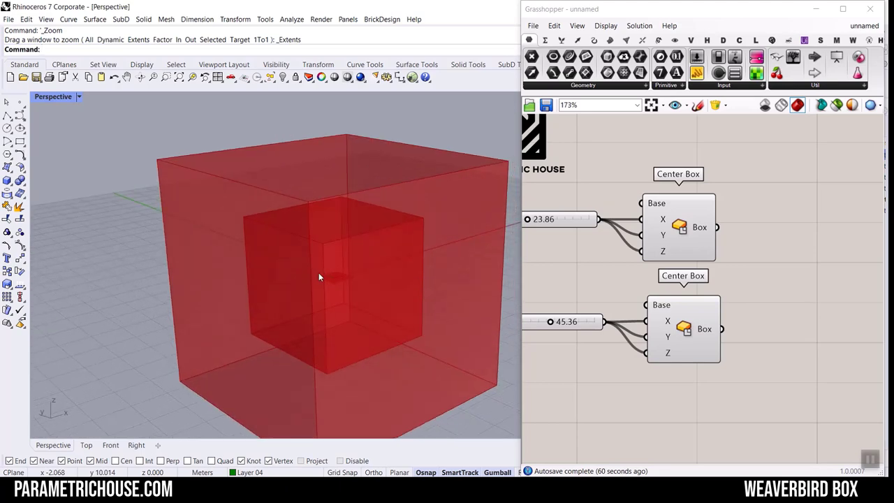
Switch back to the open 1-basic definition to view its finished geometry.
left_click(865, 26)
left_click(836, 150)
scroll(686, 269, "down", 10)
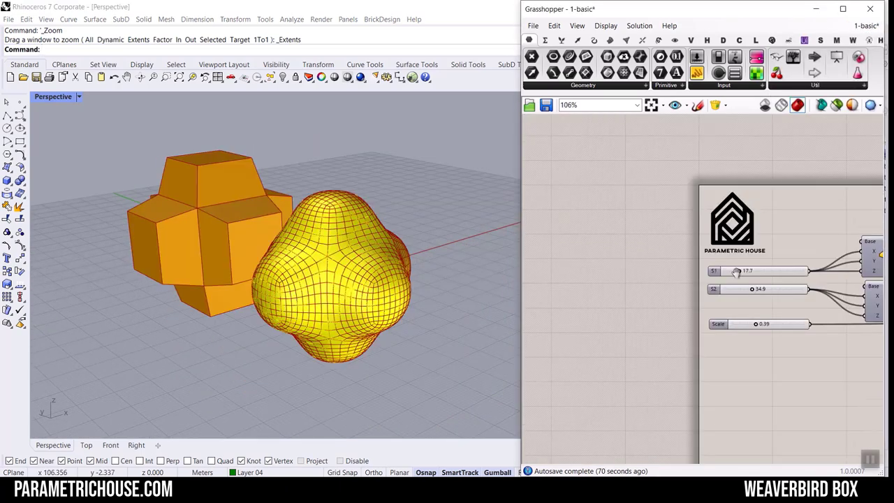
Bake the Move component's geometry with the default attributes, then switch back to the unnamed definition.
scroll(686, 269, "up", 9)
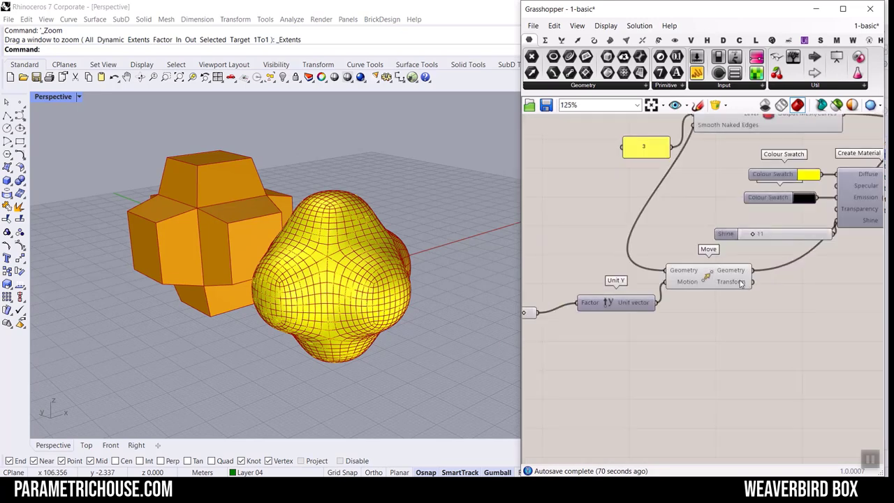
right_click(733, 275)
left_click(751, 368)
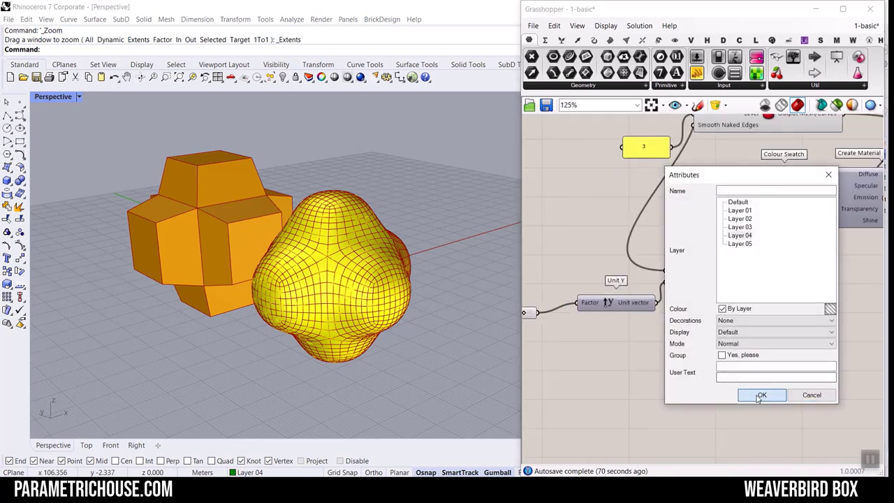
left_click(786, 393)
left_click(867, 25)
left_click(817, 112)
Move the baked reference shape farther from the nested boxes and scale it uniformly with the gumball.
scroll(381, 248, "down", 5)
scroll(365, 264, "up", 5)
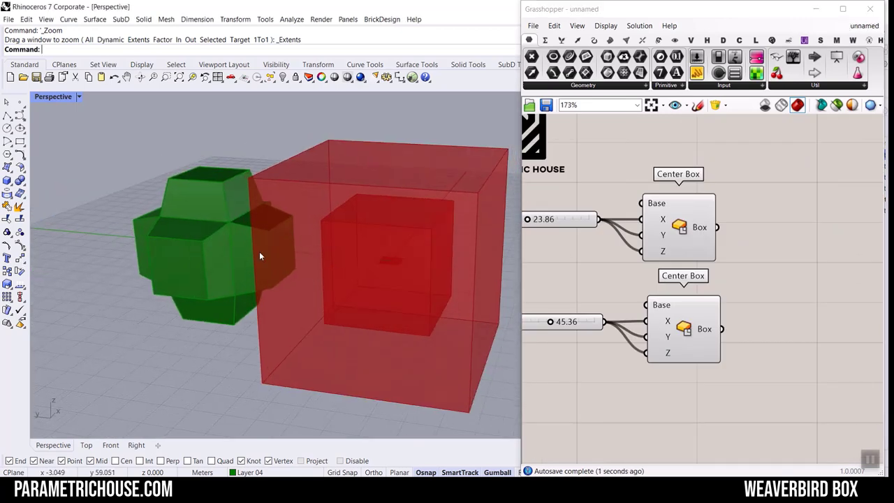
scroll(260, 252, "down", 2)
left_click(247, 248)
left_click_drag(187, 253, 151, 250)
left_click_drag(235, 248, 246, 252, "shift")
left_click(255, 185)
scroll(199, 230, "up", 6)
right_click_drag(187, 228, 391, 232)
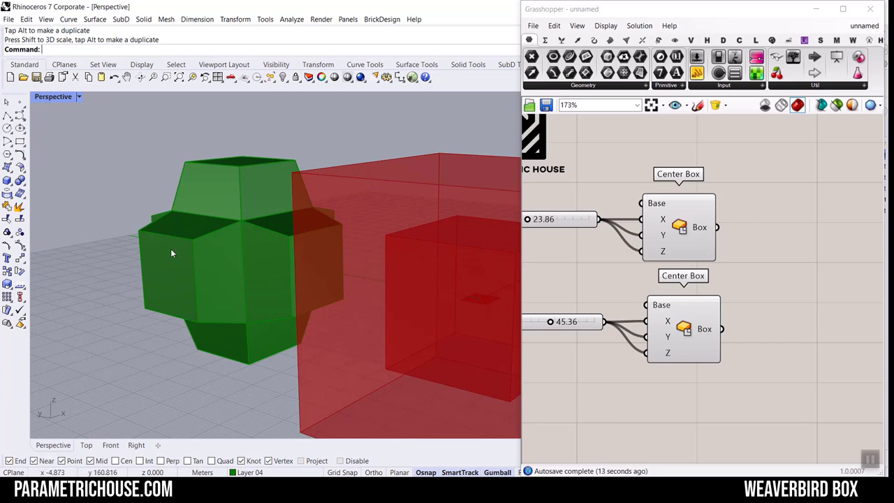
right_click_drag(363, 233, 348, 277)
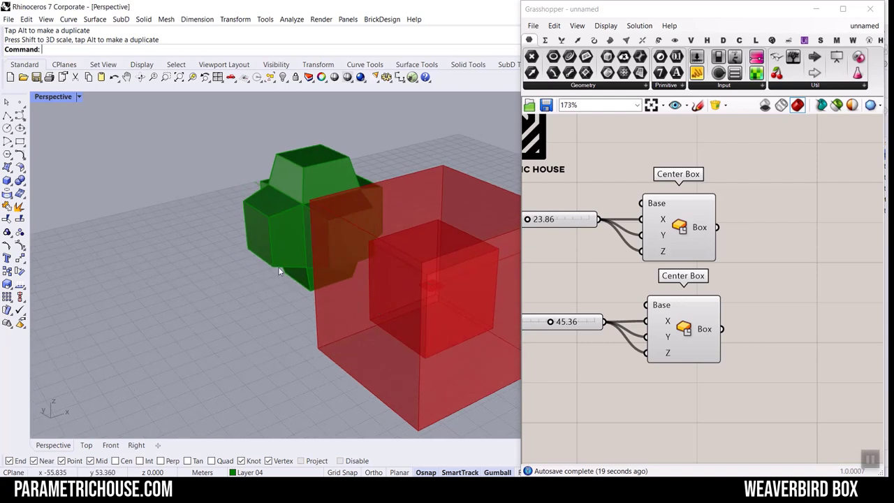
scroll(248, 248, "up", 5)
scroll(247, 230, "down", 8)
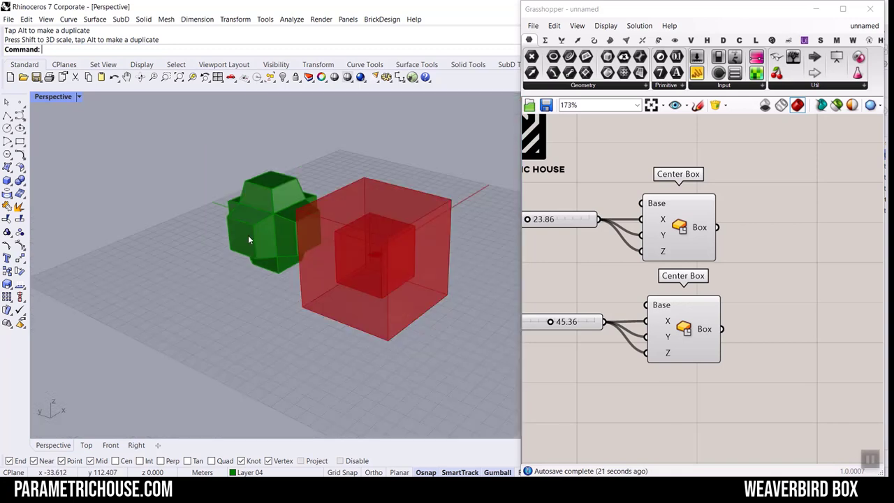
Add a Deconstruct Brep component for each of the two Center Boxes and connect their Box outputs to the Brep inputs.
right_click_drag(782, 190, 724, 149)
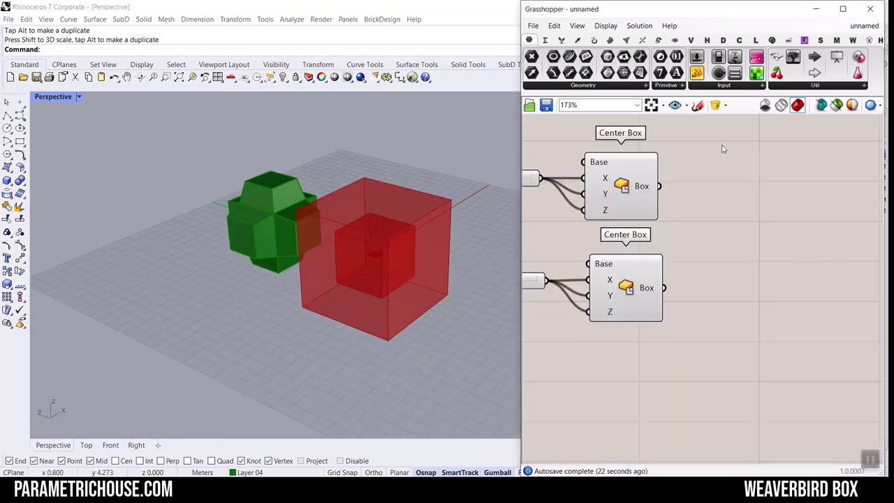
left_click(609, 40)
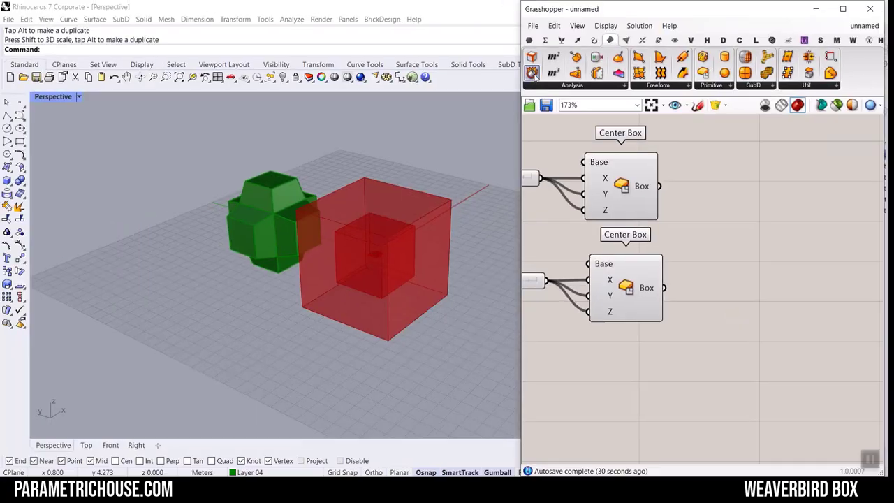
left_click_drag(531, 69, 814, 307)
left_click_drag(689, 186, 730, 277)
left_click_drag(663, 288, 697, 280)
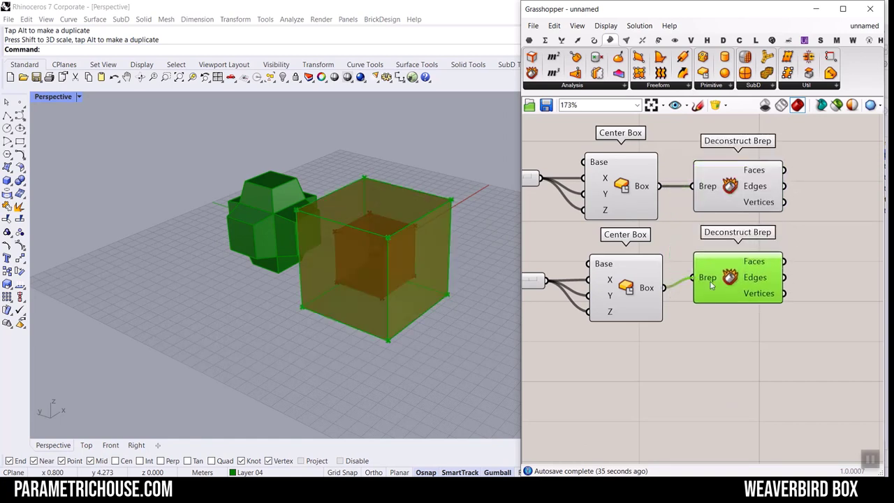
right_click_drag(733, 285, 694, 247)
left_click_drag(695, 245, 712, 256)
Turn off the preview of both Center Box components.
scroll(689, 218, "down", 3)
left_click_drag(666, 278, 597, 139)
right_click(594, 138)
left_click(615, 152)
right_click_drag(809, 253, 711, 296)
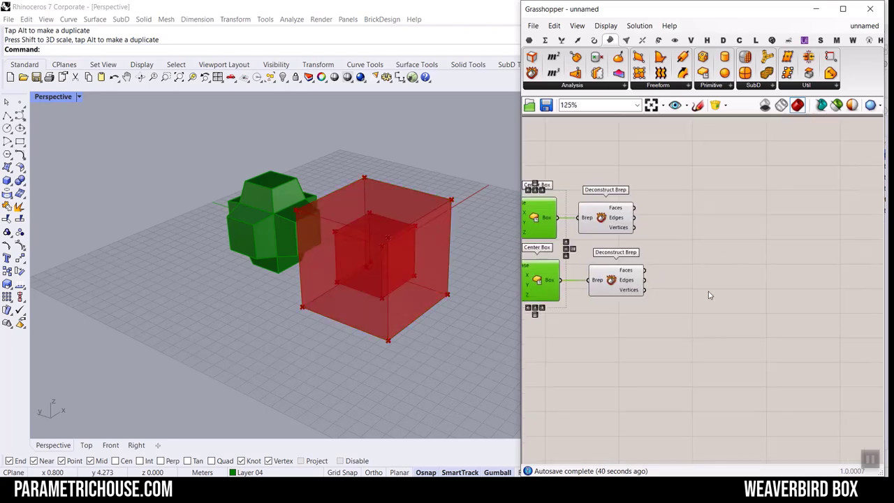
Highlight each Deconstruct Brep component in turn to check which box it represents.
scroll(675, 277, "up", 4)
scroll(771, 259, "down", 2)
right_click_drag(624, 265, 703, 272)
left_click(703, 272)
left_click(689, 189)
left_click(685, 278)
right_click_drag(855, 290, 759, 313)
left_click(751, 312)
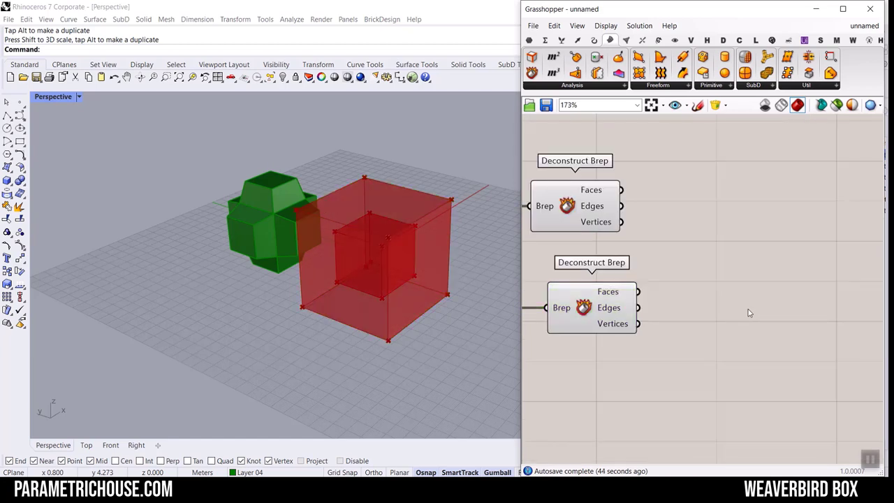
Add a Scale component and connect the larger box's Deconstruct Brep Faces output to its Geometry input.
double_click(749, 309)
type("sc")
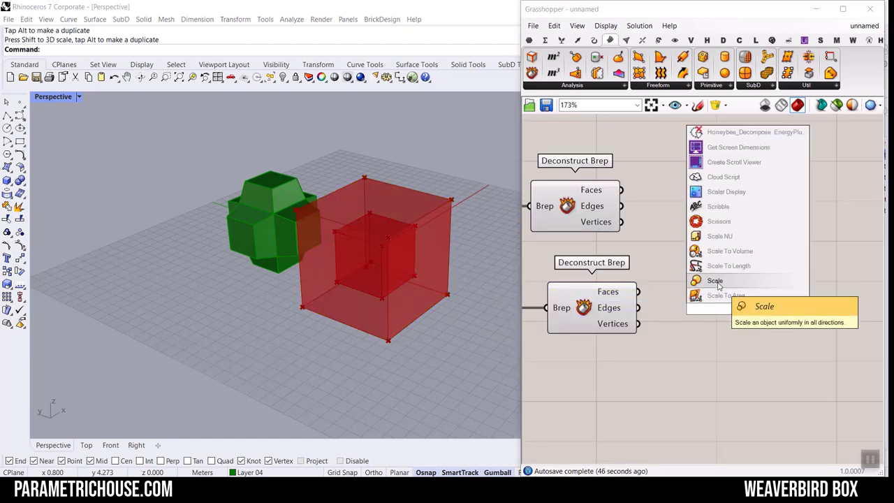
left_click(718, 280)
left_click(658, 42)
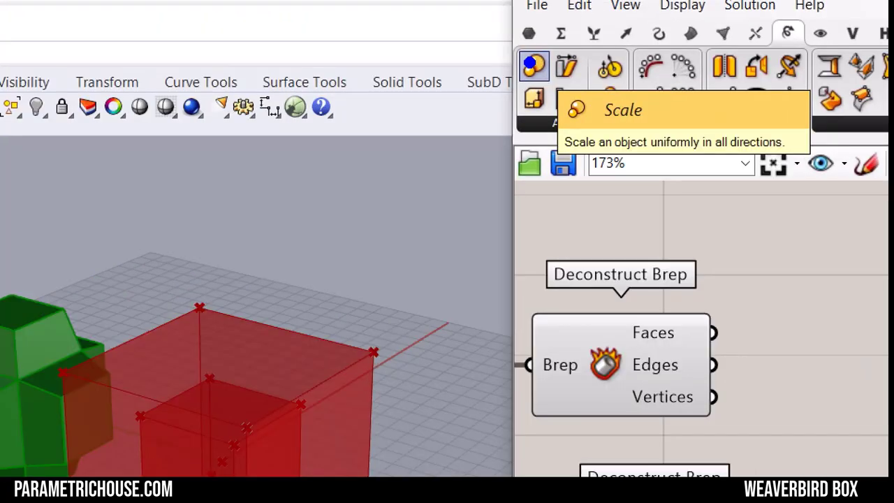
left_click(532, 66)
left_click(748, 308)
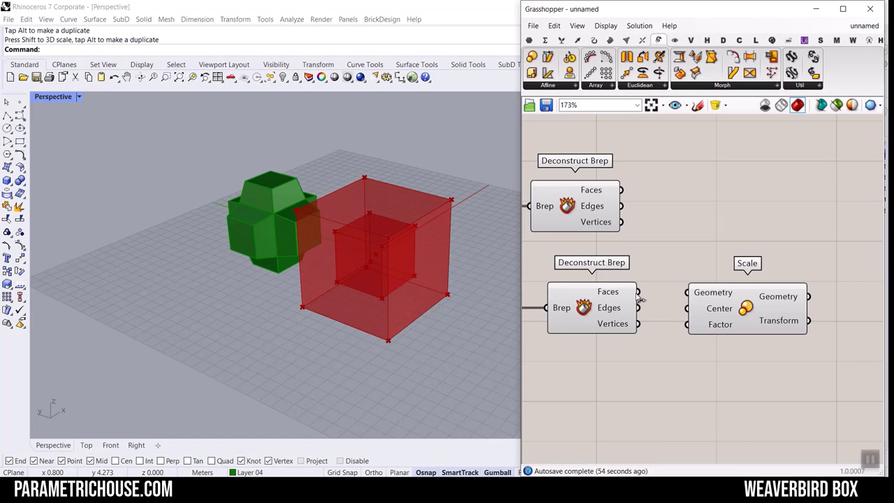
left_click_drag(638, 292, 688, 292)
scroll(741, 308, "up", 2)
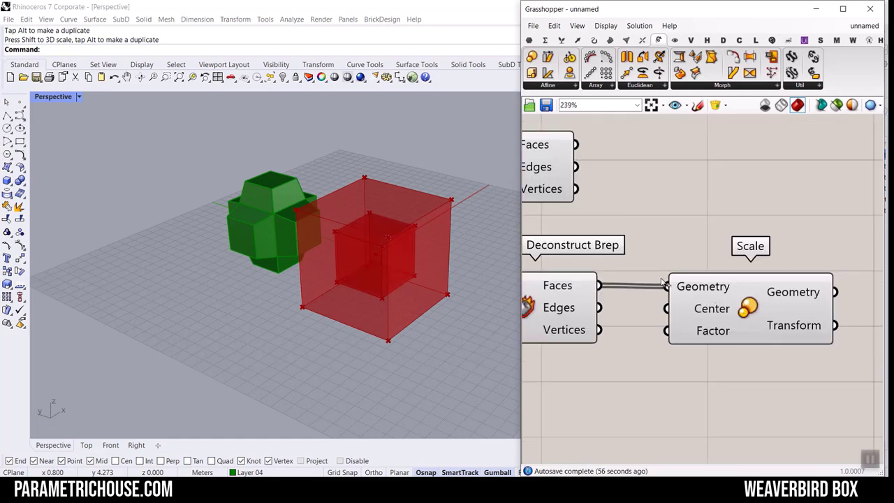
Try feeding the smaller box's faces into the Scale component's Geometry input.
scroll(652, 268, "down", 3)
left_click(731, 257)
left_click_drag(641, 239, 730, 255)
left_click(578, 244)
Reconnect the larger box's Faces to the Scale component's Geometry input and place Scale beside that box's Deconstruct Brep.
left_click(622, 339)
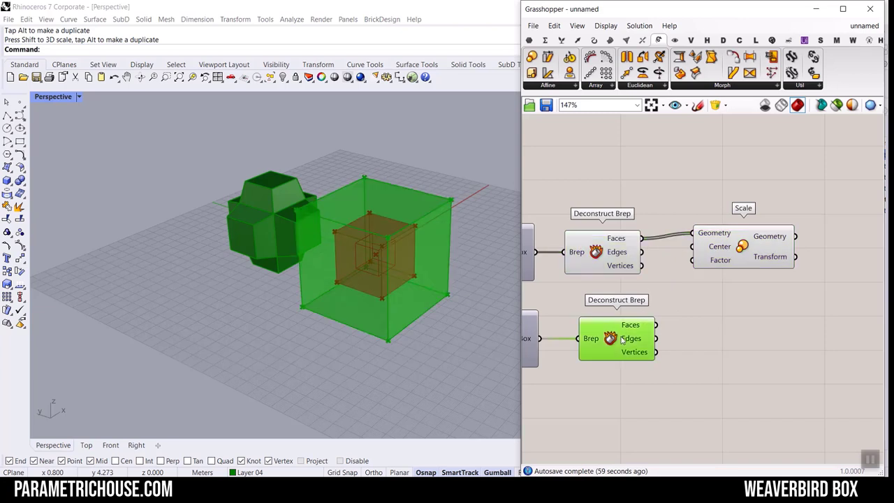
left_click_drag(655, 325, 693, 234)
left_click_drag(738, 251, 761, 336)
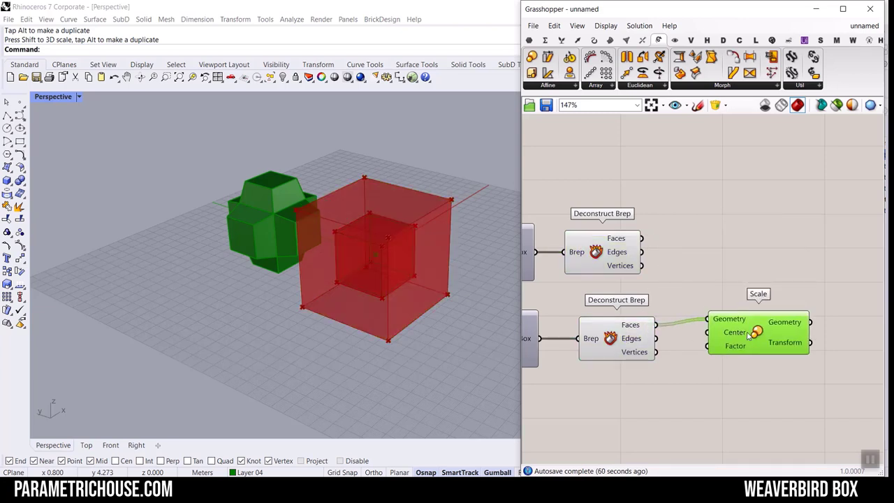
scroll(761, 335, "up", 4)
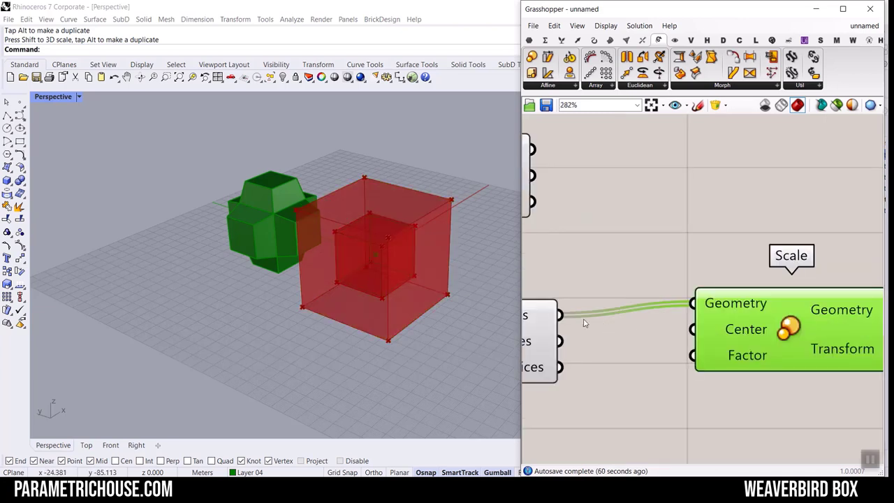
scroll(654, 300, "down", 2)
left_click(555, 333)
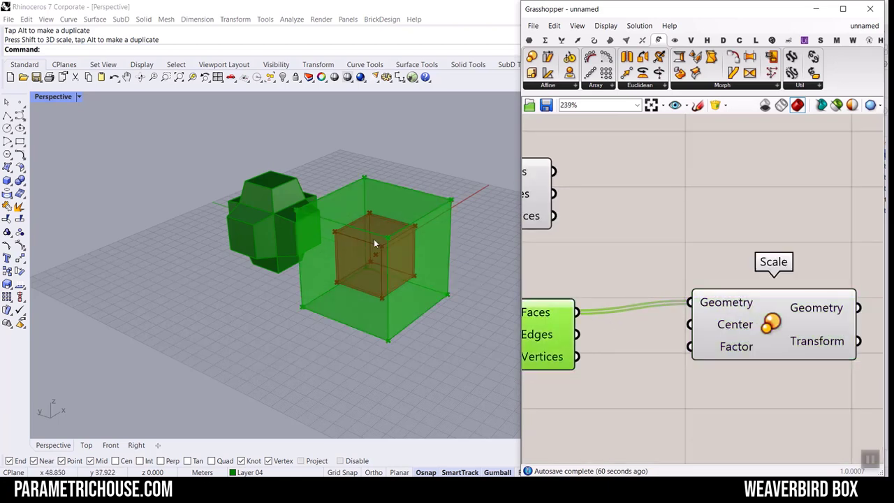
Add an Area component between the larger box's Deconstruct Brep and Scale, and connect the Faces output to its Geometry input.
left_click(611, 42)
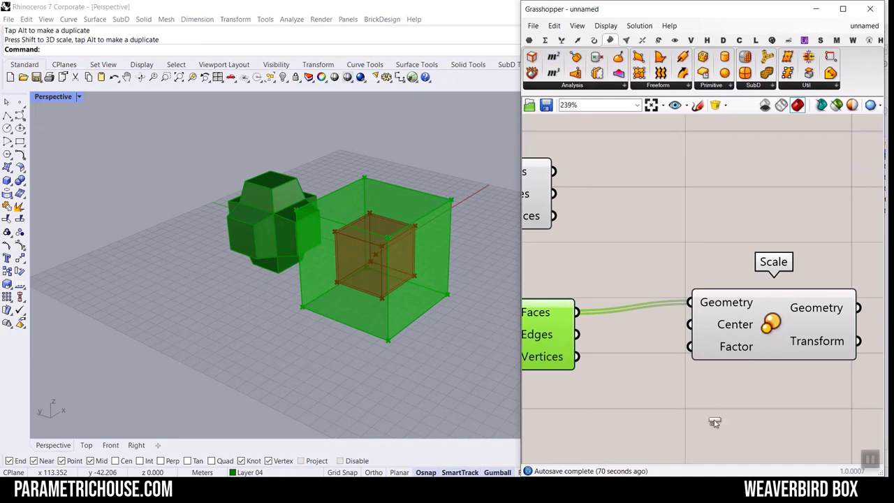
left_click(715, 423)
right_click_drag(715, 422, 634, 400)
scroll(665, 312, "down", 1)
left_click_drag(697, 317, 812, 324)
right_click_drag(639, 341, 735, 343)
scroll(699, 341, "up", 2)
left_click_drag(605, 283, 670, 407)
right_click_drag(696, 369, 591, 313)
Highlight the face centroids in the perspective view and connect the Area component's Centroid output to Scale's Center input.
left_click(648, 366)
right_click_drag(415, 275, 447, 278)
scroll(552, 287, "down", 2)
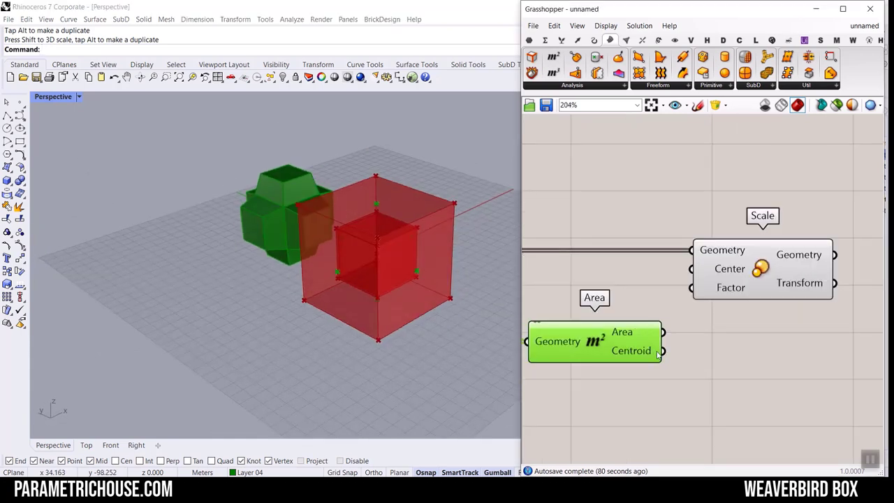
left_click_drag(662, 350, 696, 280)
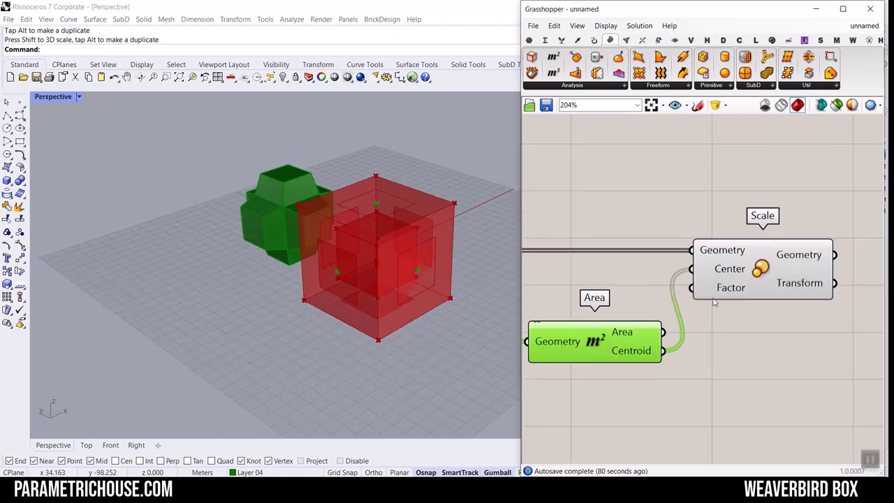
scroll(746, 293, "up", 2)
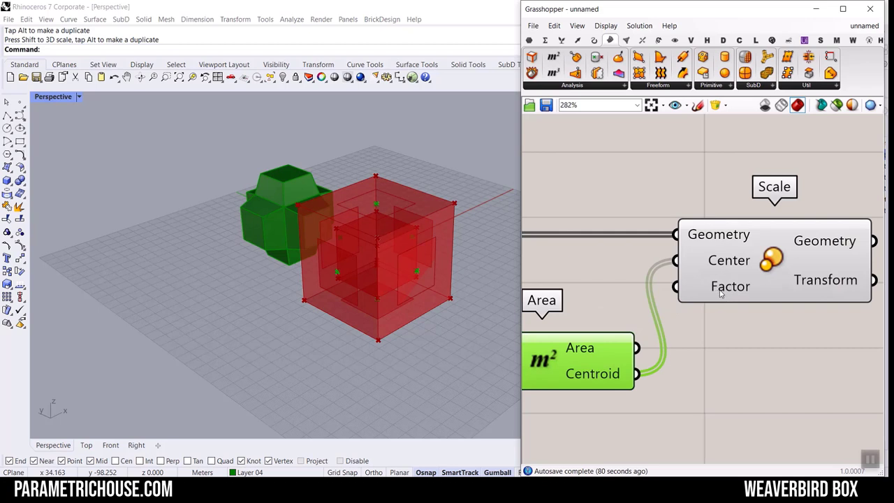
Turn off the preview of the larger box's Deconstruct Brep and the Area component.
scroll(743, 294, "down", 4)
left_click_drag(686, 345, 550, 253)
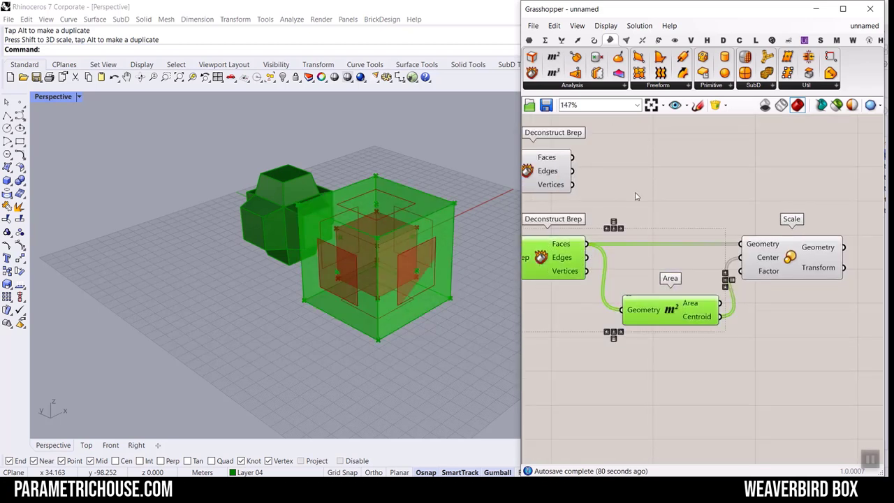
left_click_drag(648, 205, 646, 203)
Add a number slider ranging from 0.1 to 3.00 below the Area component.
scroll(636, 372, "up", 3)
double_click(614, 327)
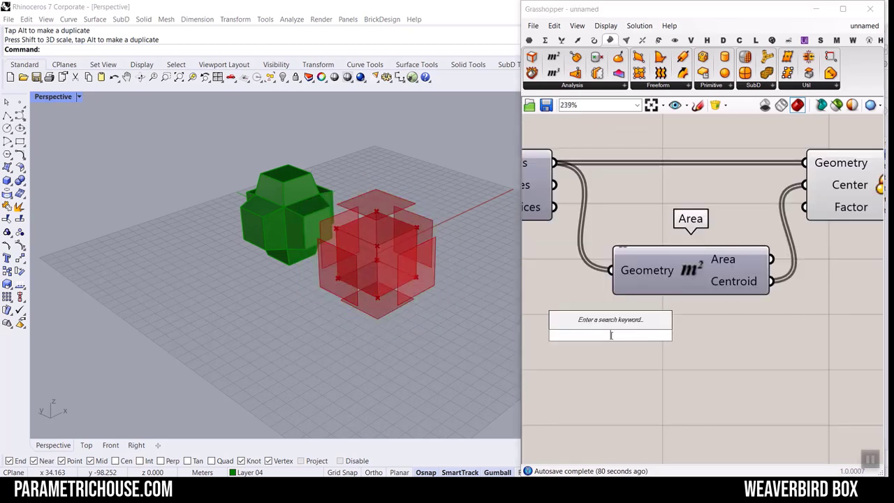
type("0")
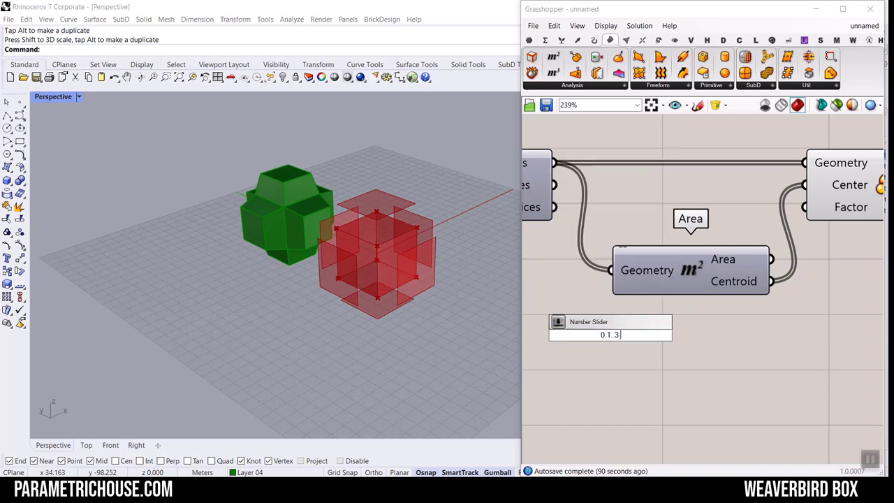
type(".1..3.00")
key("Return")
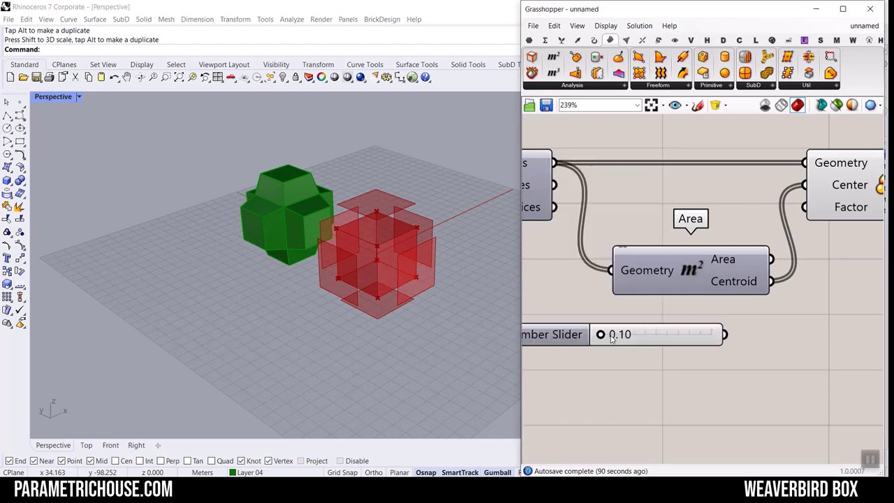
Clear the new slider's name and connect it to the Scale component's Factor input.
right_click(659, 338)
key("BackSpace")
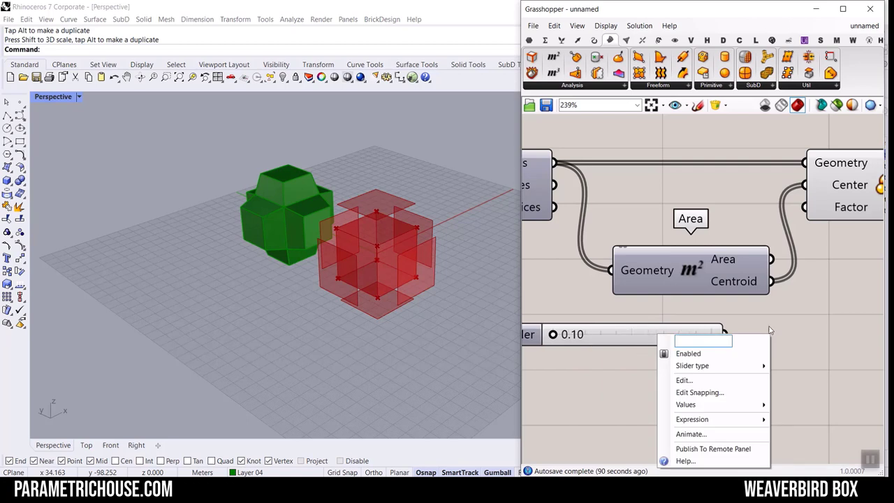
left_click(770, 327)
left_click_drag(725, 335, 811, 222)
Set the Factor slider to 0.71 and inspect the scaled faces around the inner box.
left_click_drag(556, 335, 590, 334)
scroll(332, 277, "up", 8)
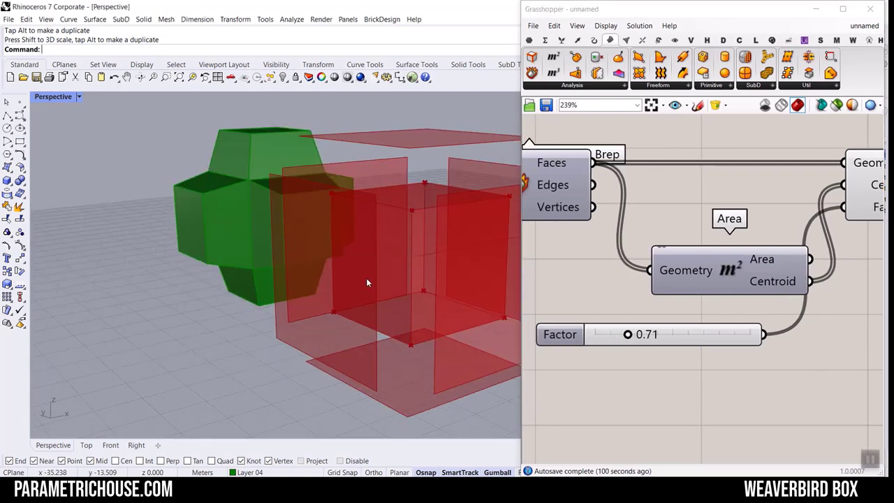
right_click_drag(365, 293, 391, 290)
scroll(754, 298, "down", 3)
Set the larger Center Box's Size1 slider to 46.82.
scroll(753, 298, "down", 5)
scroll(632, 283, "up", 7)
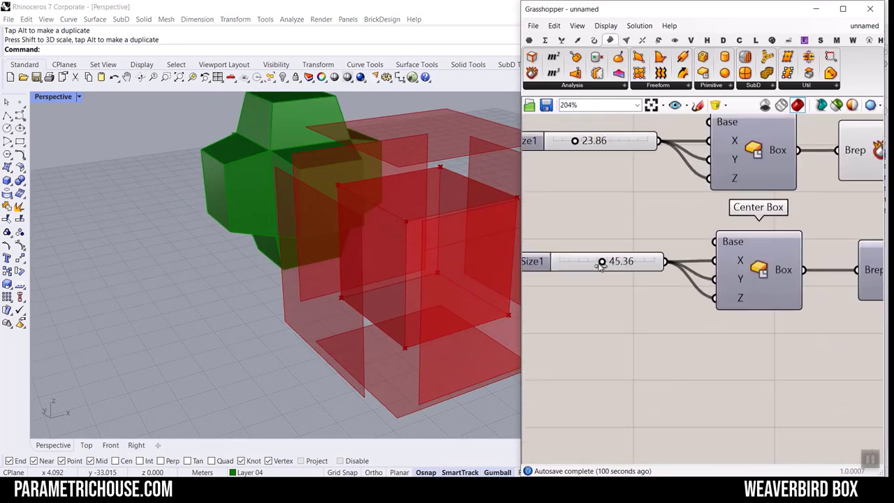
left_click_drag(599, 266, 612, 266)
key("ctrl+z")
Move the smaller box's Deconstruct Brep across the canvas so it sits directly above the Scale component.
scroll(636, 264, "down", 4)
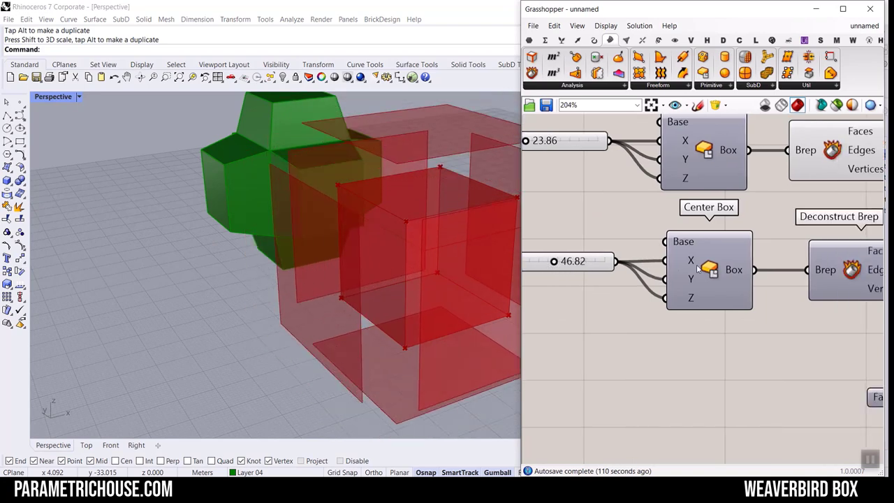
right_click_drag(775, 260, 624, 271)
left_click_drag(619, 231, 770, 230)
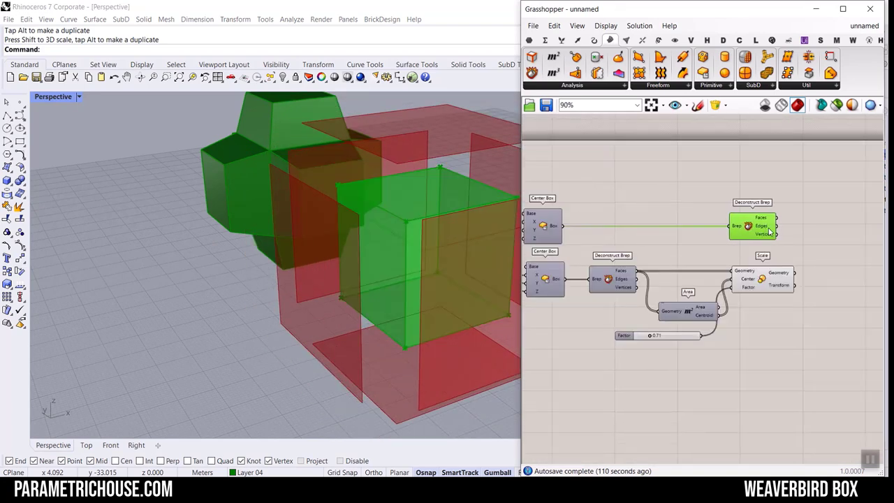
Compare the baked reference shape with the inner box and its surrounding scaled faces in the perspective view.
right_click_drag(314, 244, 335, 245)
scroll(147, 188, "up", 4)
right_click_drag(169, 309, 176, 288)
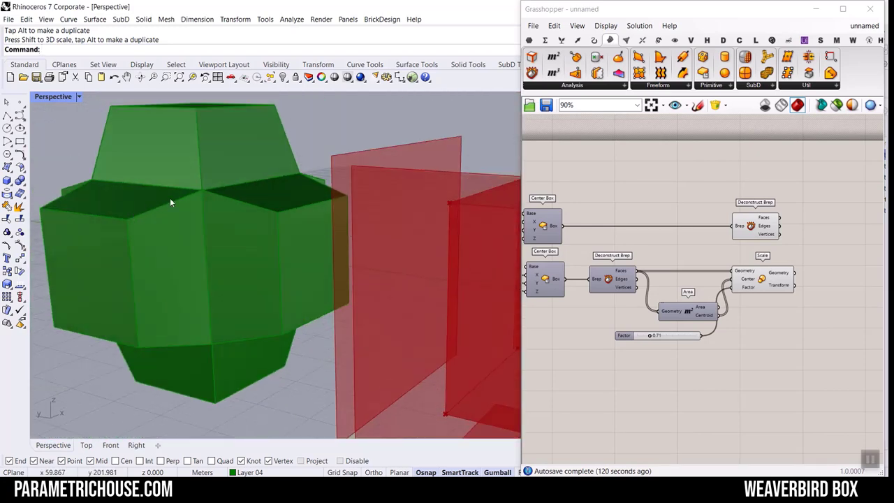
scroll(211, 299, "down", 5)
scroll(264, 302, "up", 4)
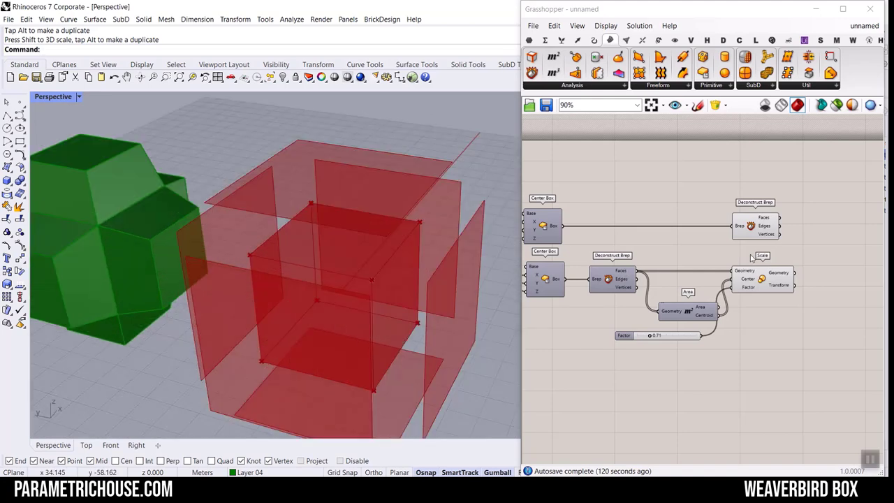
scroll(748, 242, "up", 3)
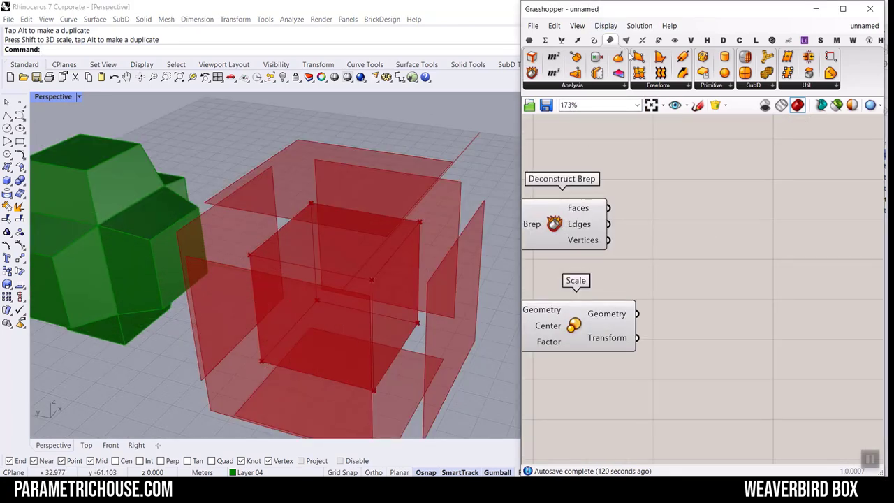
Add a Loft component beside the Deconstruct Brep and Scale components.
left_click_drag(661, 72, 765, 280)
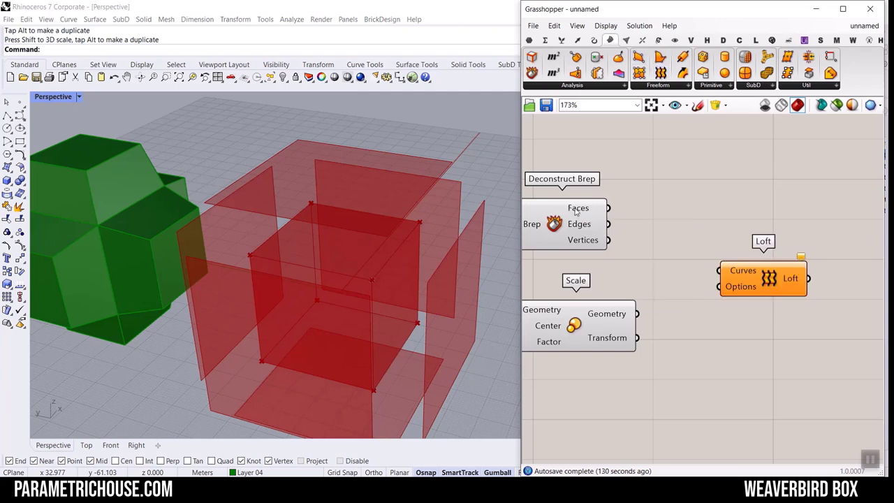
right_click_drag(603, 314, 616, 218)
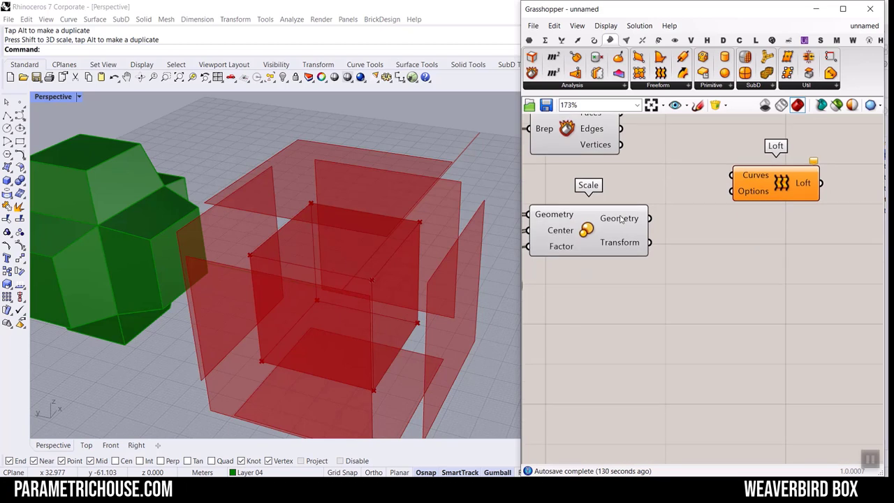
mouse_move(622, 222)
mouse_move(310, 285)
right_mouse_down()
mouse_move(259, 273)
mouse_move(315, 277)
right_mouse_up()
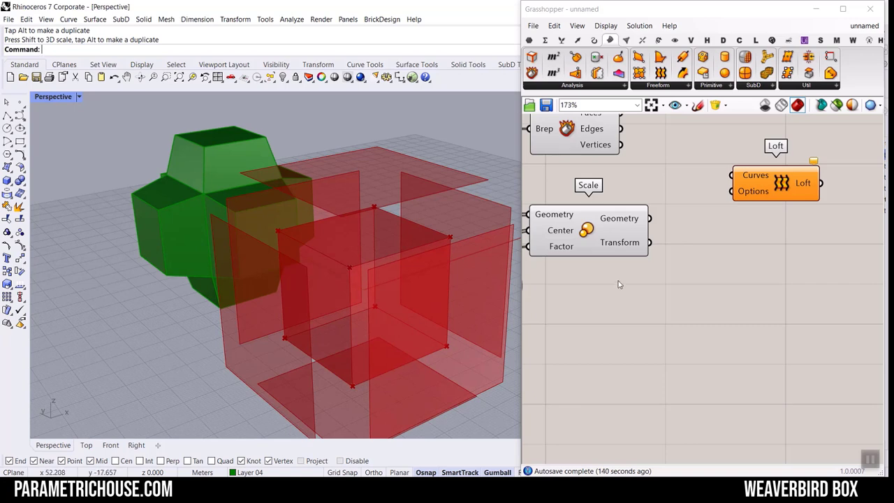
right_click_drag(711, 211, 719, 266)
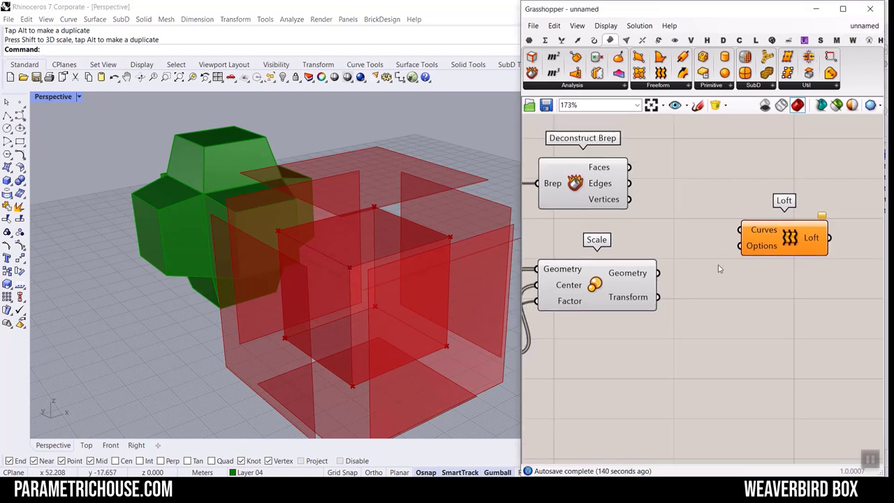
Graft the inner box's Deconstruct Brep Faces output and the Scale component's Geometry output, and check the Faces data tree.
right_click(623, 167)
left_click(640, 228)
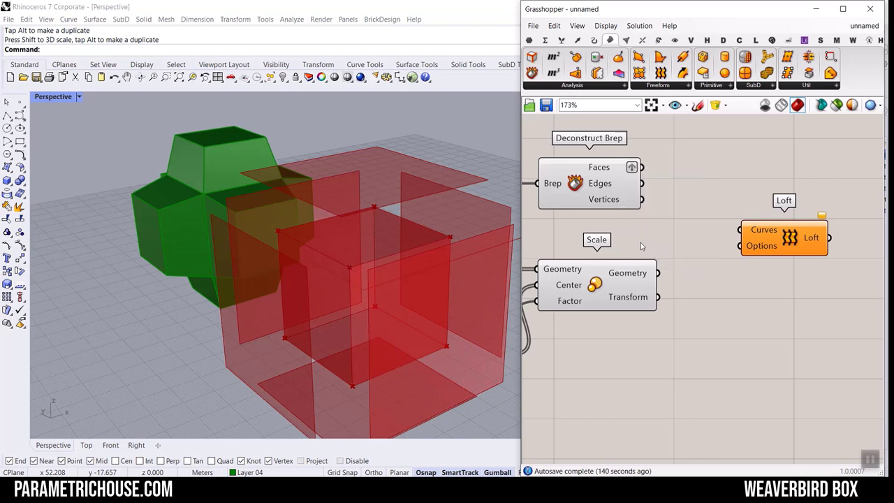
right_click(640, 269)
left_click(665, 309)
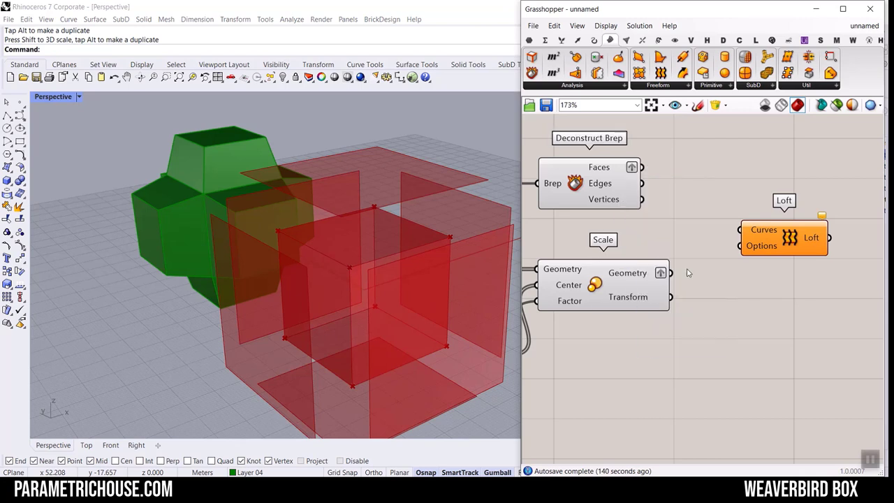
right_click_drag(684, 230, 640, 245)
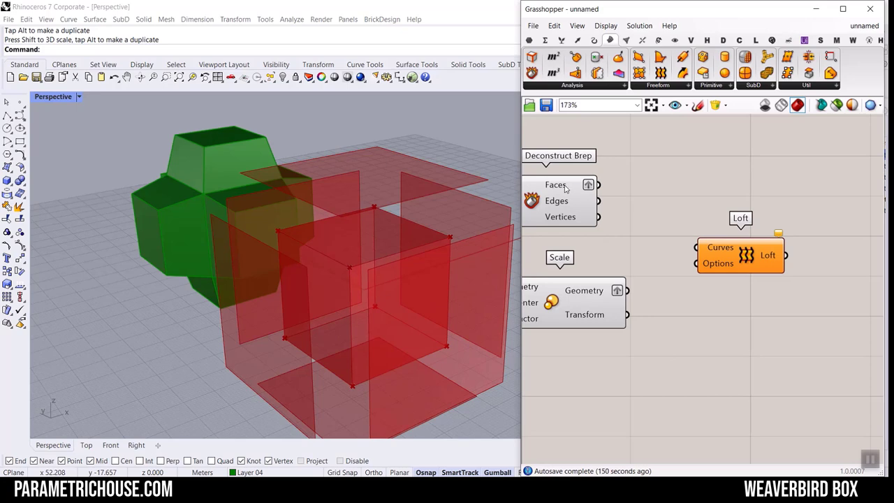
mouse_move(567, 187)
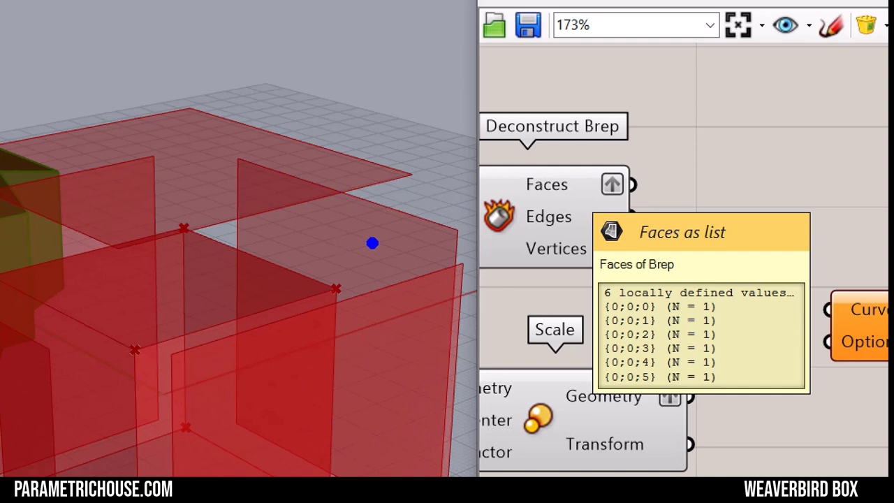
Make room before the Loft and add two Curve parameters, one fed by the grafted Faces and one by the scaled Geometry.
left_click_drag(727, 306, 750, 282)
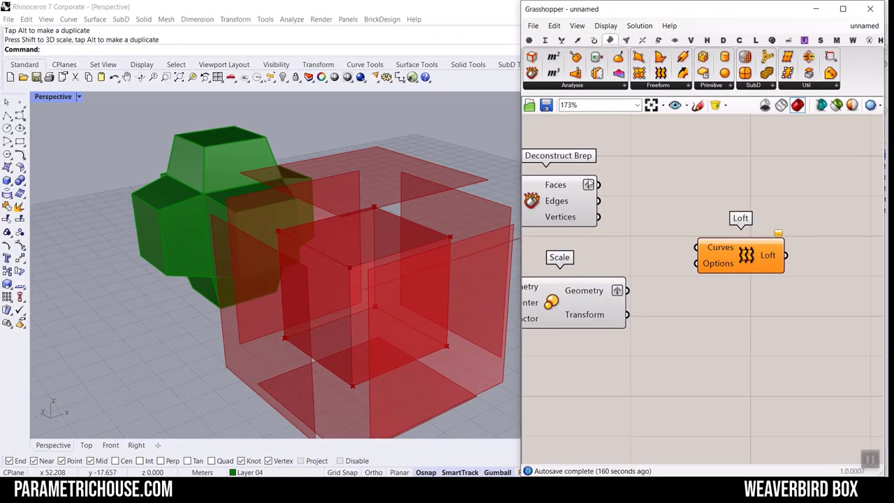
left_click_drag(746, 250, 777, 254)
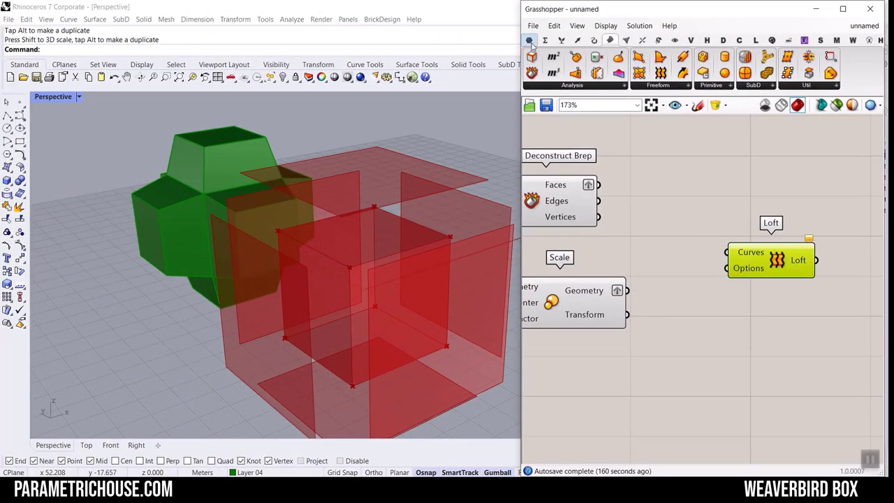
left_click(530, 40)
scroll(646, 200, "up", 1)
left_click_drag(646, 200, 695, 272)
key("alt")
left_click_drag(630, 311, 682, 274)
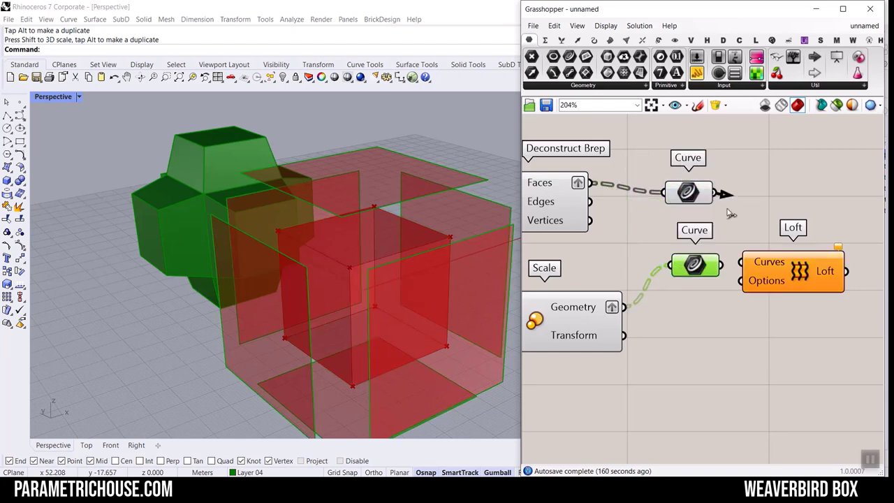
Connect both Curve parameters to the Loft component's Curves input.
left_click_drag(727, 210, 756, 262)
right_click_drag(774, 262, 694, 295)
left_click_drag(709, 298, 747, 257)
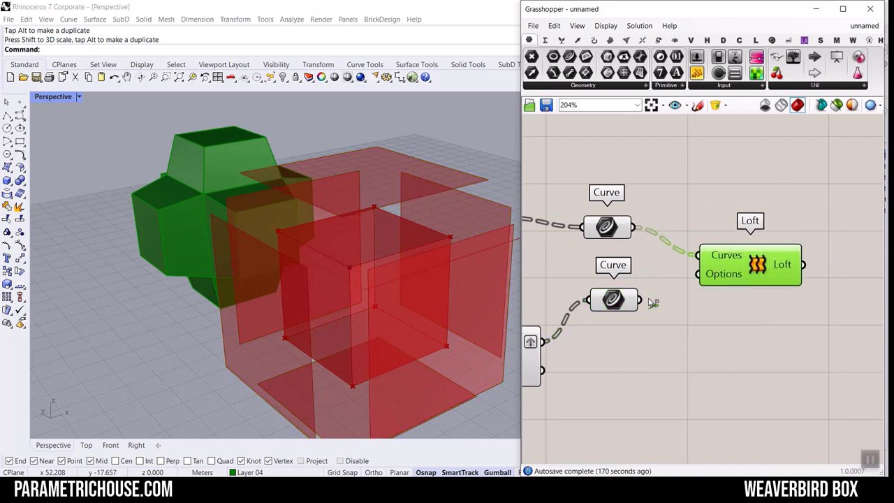
left_click_drag(650, 305, 706, 256)
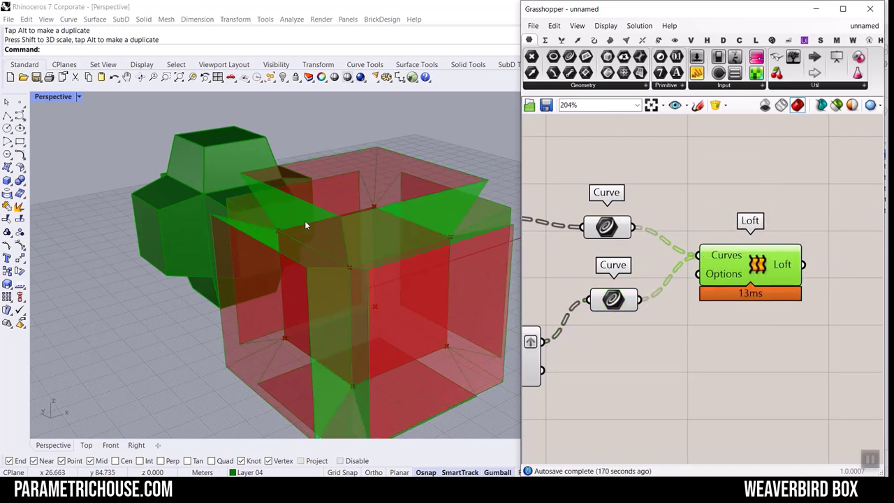
Bake the Loft output as a trial, view it and undo the bake.
scroll(305, 225, "down", 2)
right_click(791, 264)
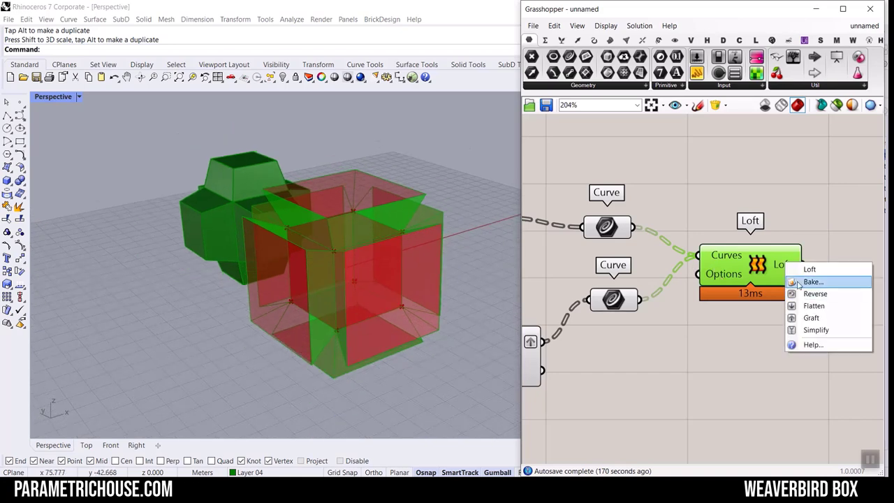
left_click(807, 281)
left_click(795, 391)
mouse_move(317, 285)
right_mouse_down()
mouse_move(343, 295)
mouse_move(409, 235)
mouse_move(394, 198)
mouse_move(306, 285)
mouse_move(312, 302)
right_mouse_up()
key("ctrl+z")
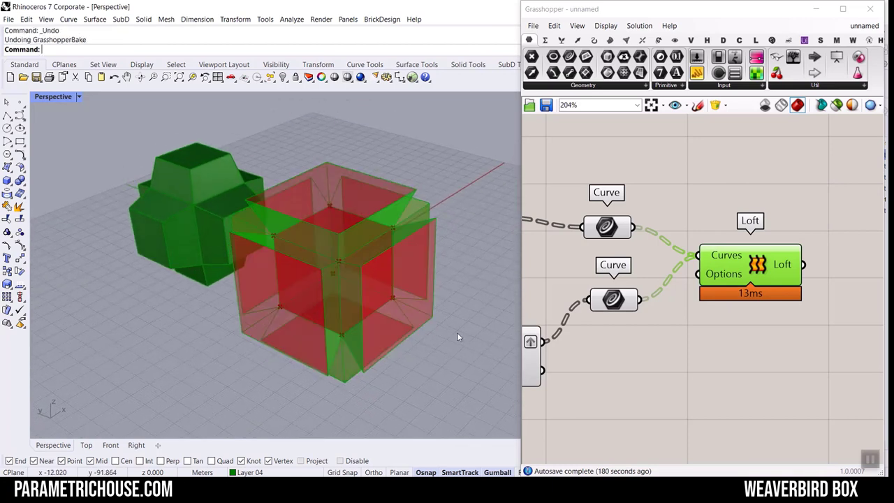
Set the larger Center Box's size slider to 43.42 and the smaller Center Box's slider to 22.89.
right_click_drag(623, 269, 889, 261)
scroll(708, 279, "down", 3)
scroll(561, 289, "up", 3)
mouse_move(565, 294)
left_mouse_down()
mouse_move(574, 295)
mouse_move(561, 294)
left_mouse_up()
mouse_move(537, 176)
left_mouse_down()
mouse_move(564, 175)
mouse_move(538, 175)
left_mouse_up()
scroll(685, 201, "down", 8)
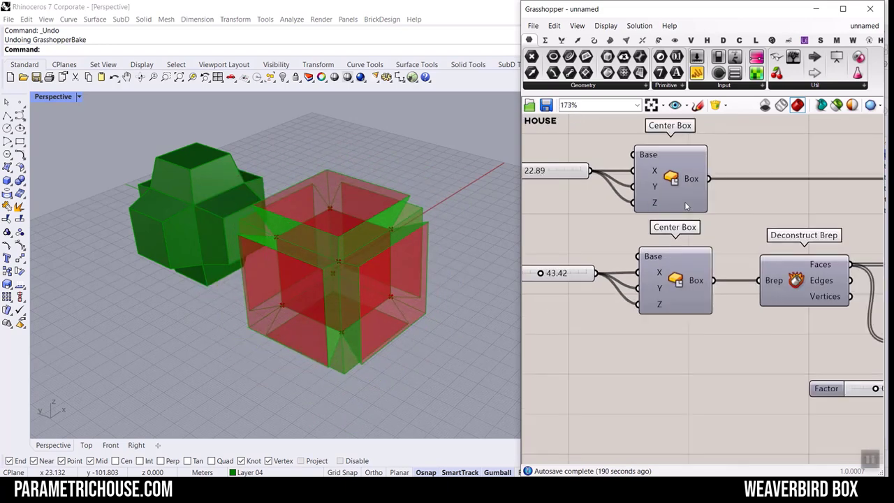
Turn off the preview of every component ahead of the Loft, including both Curve parameters.
left_click_drag(767, 280, 633, 190)
right_click(758, 165)
left_click(802, 177)
scroll(768, 222, "up", 3)
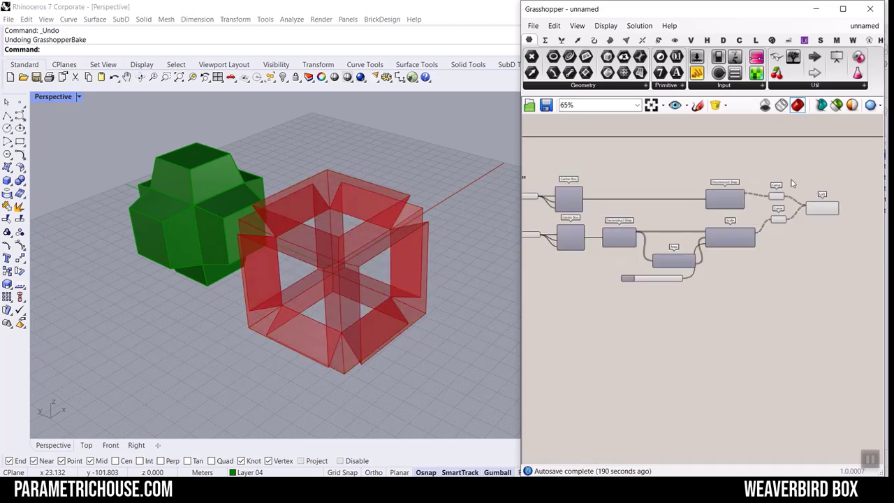
left_click_drag(798, 169, 763, 242)
right_click(737, 151)
left_click(764, 169)
left_click(766, 172)
Bake the Loft output, select its separate polysurfaces to check them, and undo the bake.
right_click_drag(822, 209, 767, 211)
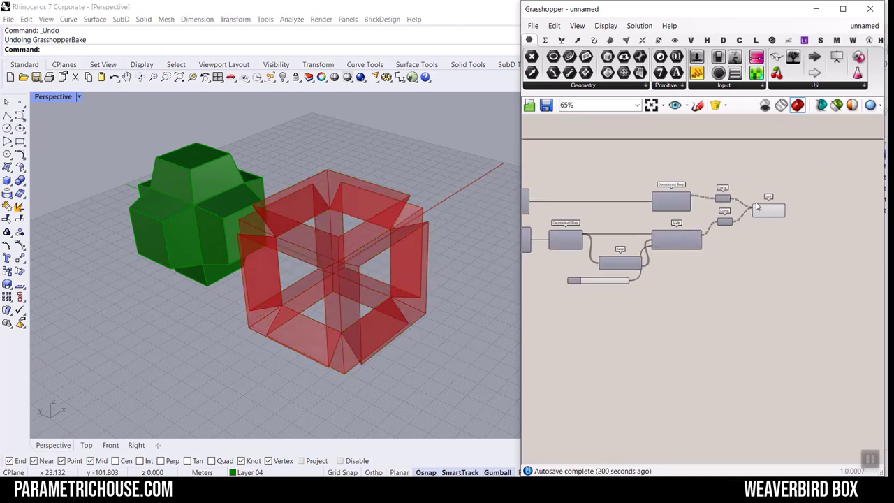
scroll(769, 211, "up", 8)
right_click(825, 197)
left_click(817, 215)
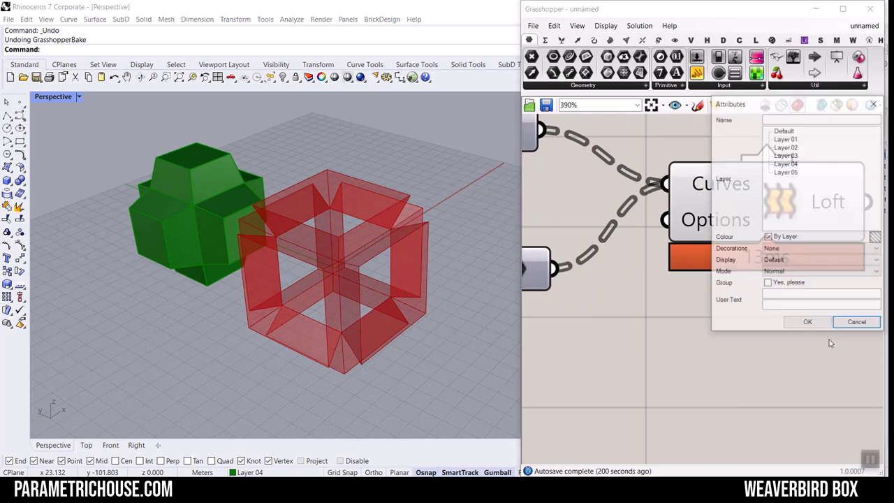
left_click(809, 325)
left_click(337, 240)
left_click(338, 238)
key("Escape")
key("Escape")
left_click(313, 264)
left_click(367, 264)
scroll(441, 192, "down", 5)
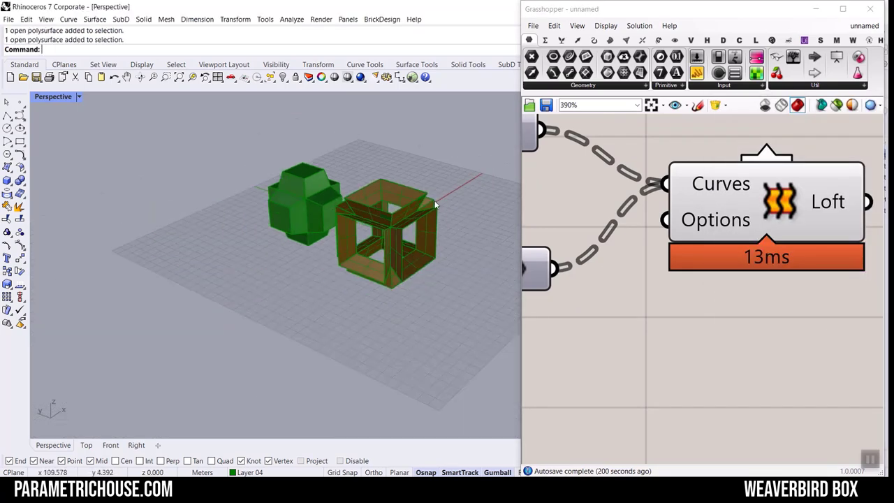
key("ctrl+z")
key("ctrl+z")
Add a Brep Join component after the Loft component.
right_click_drag(686, 256, 579, 333)
left_click(610, 40)
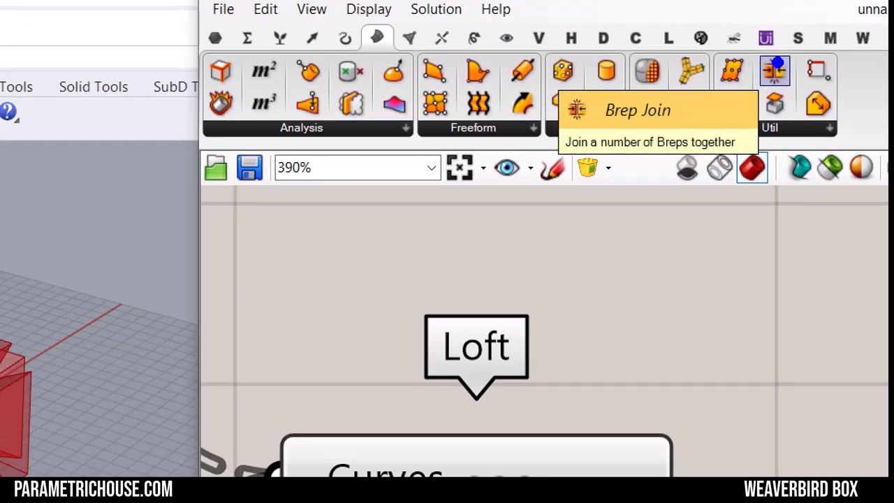
left_click(775, 71)
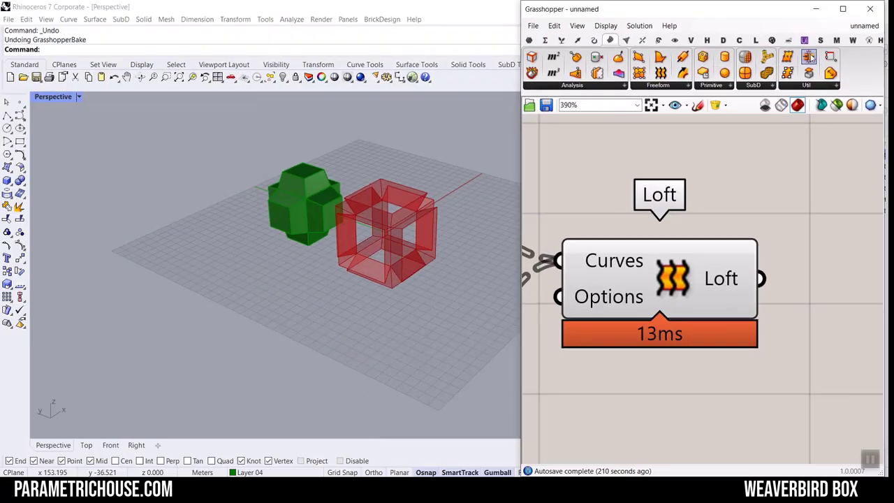
scroll(755, 294, "down", 2)
scroll(790, 290, "up", 1)
left_click(768, 278)
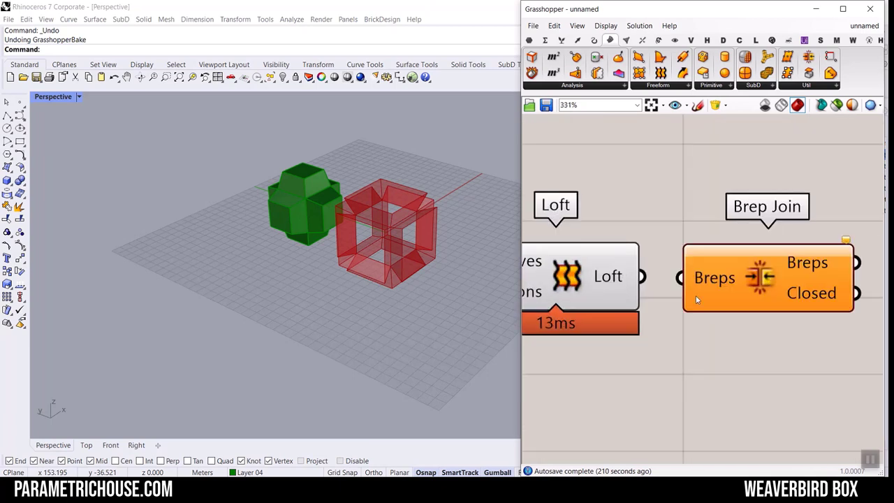
Connect the Loft output to Brep Join's Breps input and flatten the Loft output.
left_click_drag(638, 282, 753, 276)
right_click(619, 283)
left_click(650, 340)
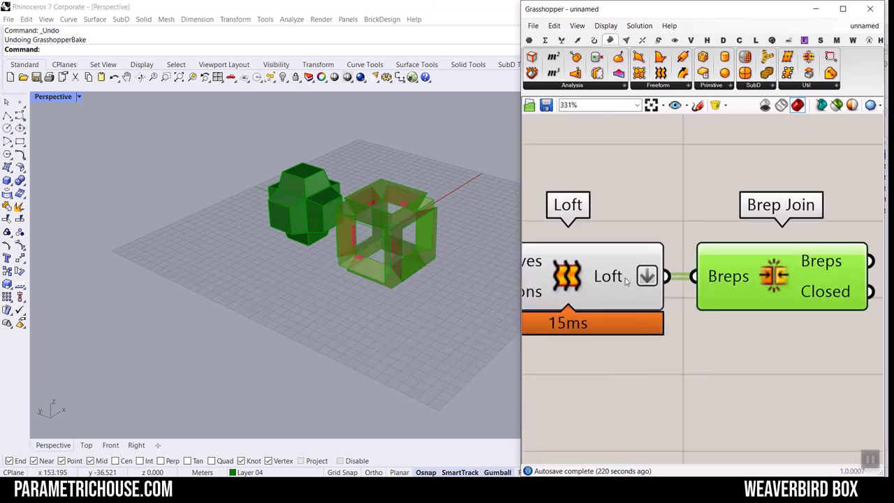
Bake the Brep Join result, move the baked polysurface away from the preview, and inspect its open faces.
right_click_drag(804, 259, 661, 252)
right_click(691, 249)
left_click(704, 287)
left_click(720, 369)
left_click_drag(415, 273, 273, 269)
mouse_move(272, 270)
right_mouse_down()
mouse_move(205, 248)
mouse_move(286, 291)
mouse_move(281, 277)
right_mouse_up()
scroll(213, 244, "up", 6)
scroll(281, 278, "down", 2)
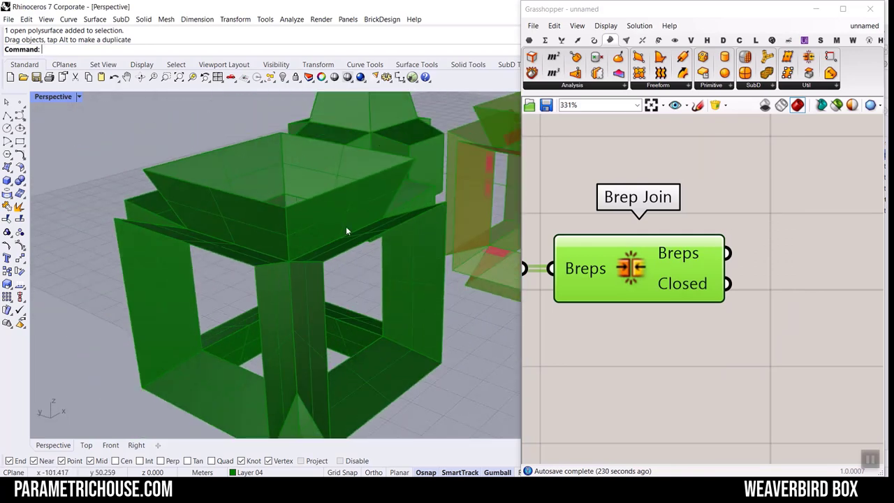
scroll(280, 277, "down", 7)
scroll(271, 242, "up", 5)
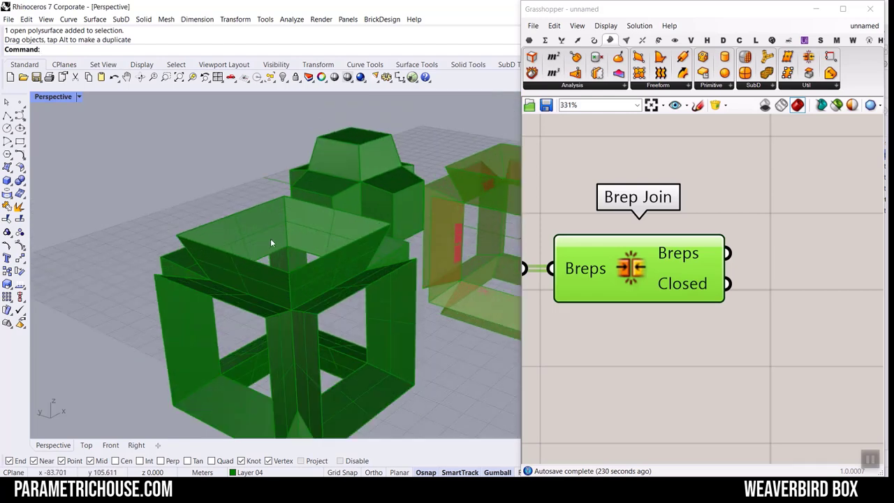
Try the Cap command on the baked polysurface, and undo the cap, the move and the bake.
left_click(288, 292)
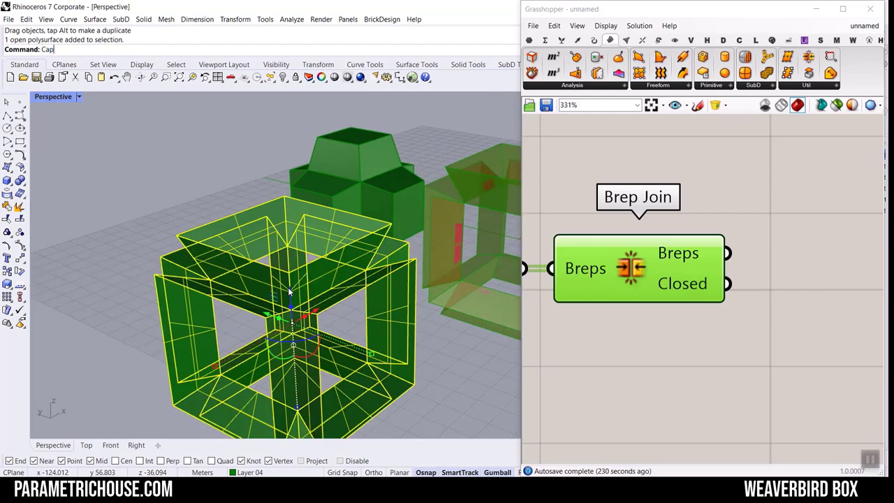
type("Cap")
key("Return")
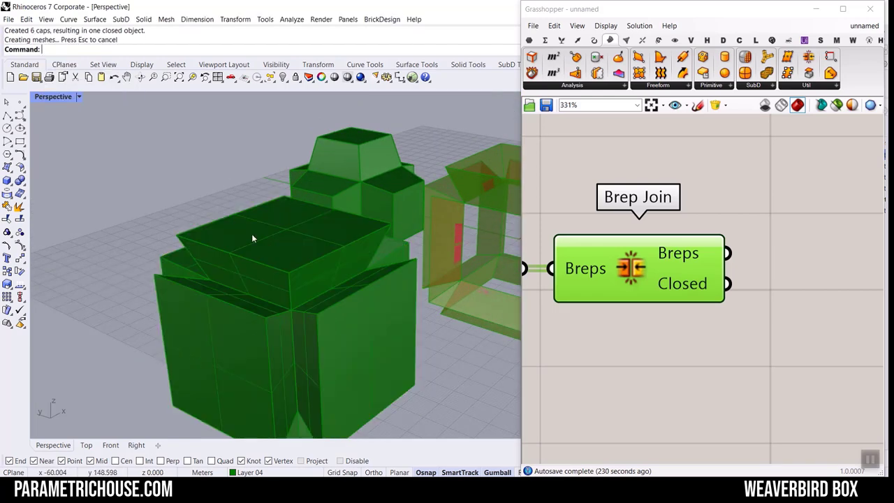
right_click_drag(252, 234, 258, 269)
scroll(297, 226, "down", 4)
key("ctrl+z")
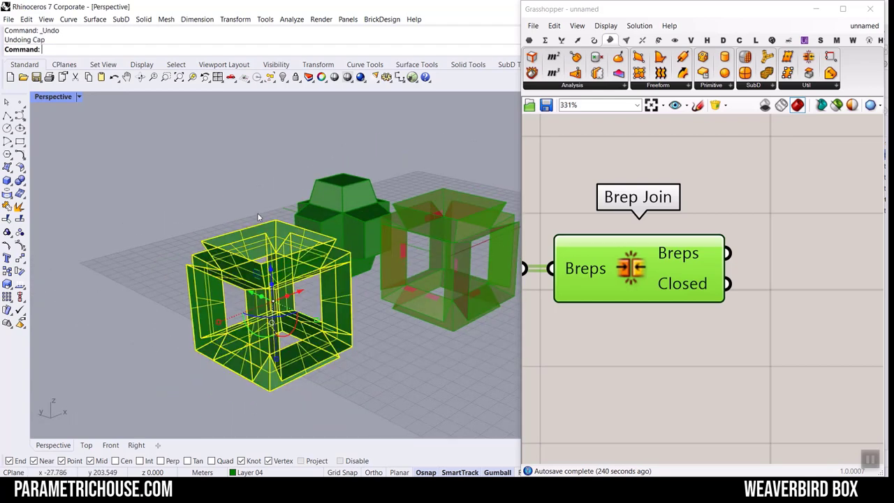
key("ctrl+z")
key("ctrl+z")
Find the Cap Holes component and place it after Brep Join.
right_click_drag(730, 250, 651, 250)
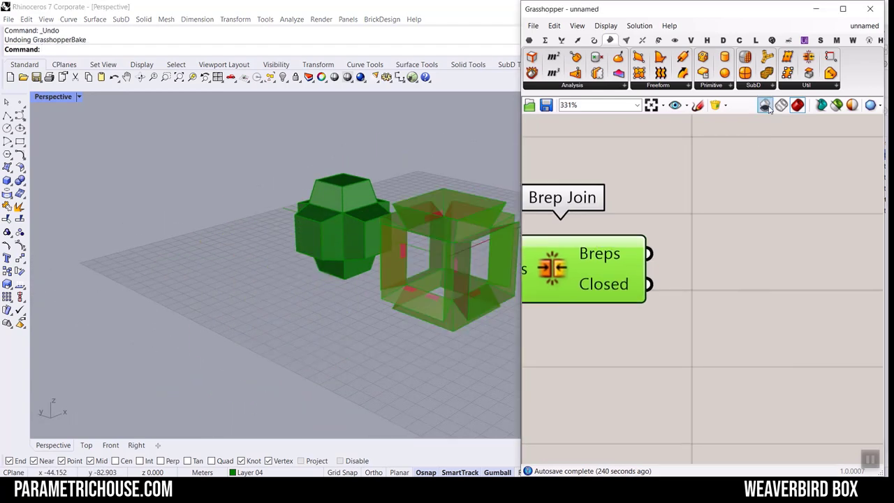
double_click(724, 260)
type("cap")
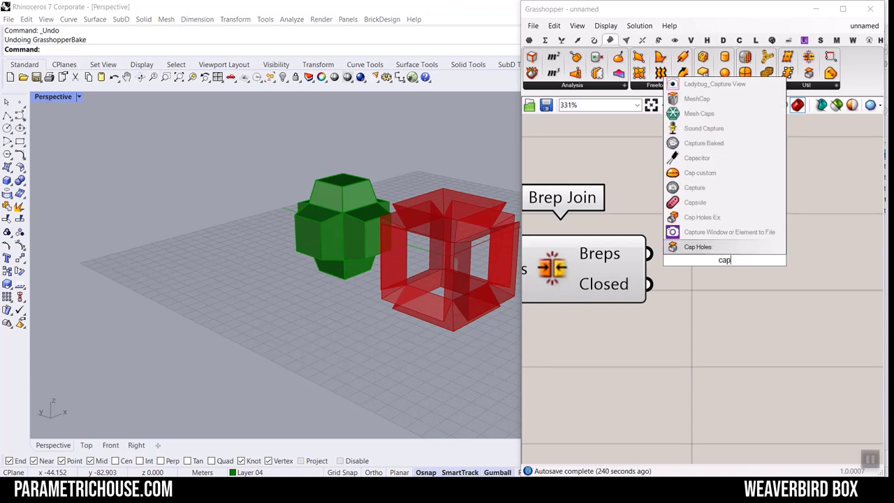
left_click(733, 247)
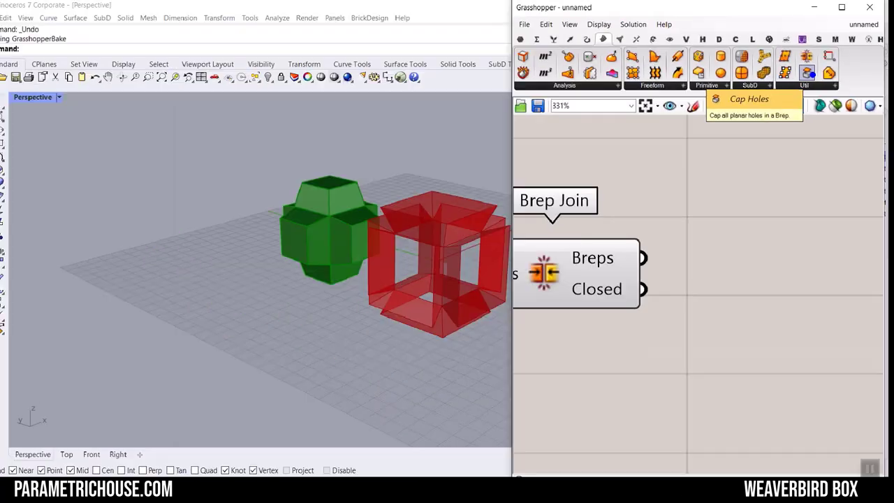
left_click(776, 73)
scroll(493, 442, "down", 3)
left_click(683, 422)
Connect Brep Join's Breps output to Cap Holes and turn off the preview of Loft and Brep Join.
left_click_drag(656, 255, 712, 250)
scroll(688, 262, "down", 4)
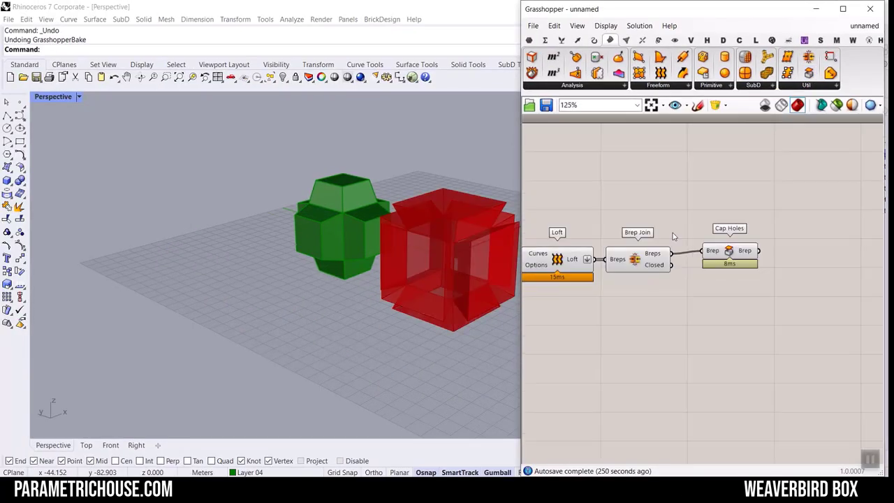
left_click_drag(672, 212, 567, 300)
left_click(598, 222)
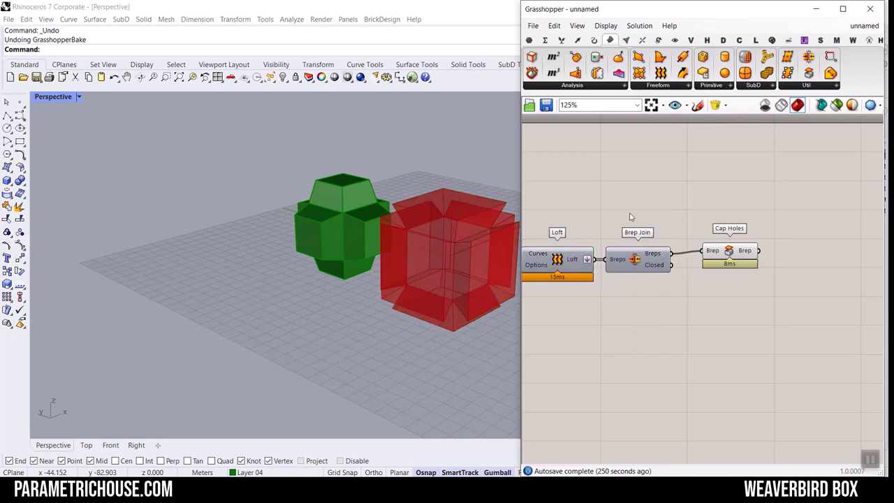
Try baking the capped Brep from Cap Holes, and undo the bake.
right_click_drag(775, 243, 704, 262)
right_click(681, 272)
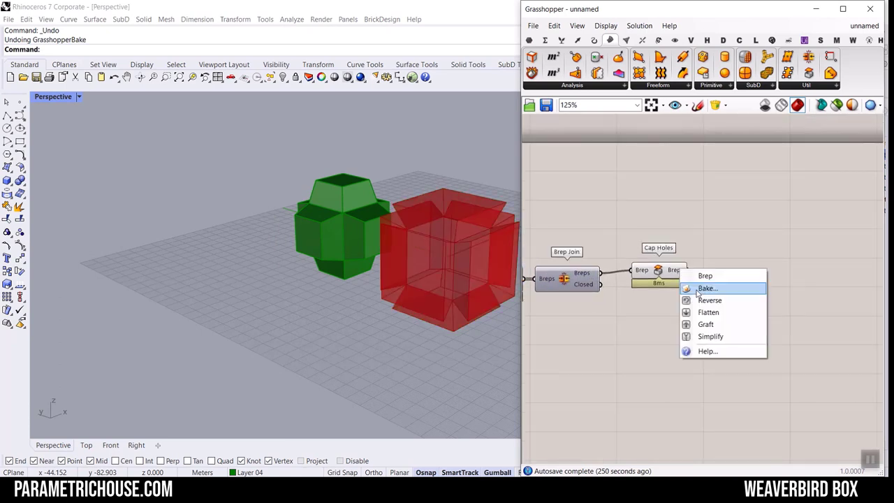
left_click(703, 287)
left_click(706, 398)
right_click_drag(369, 295, 284, 340)
key("ctrl+z")
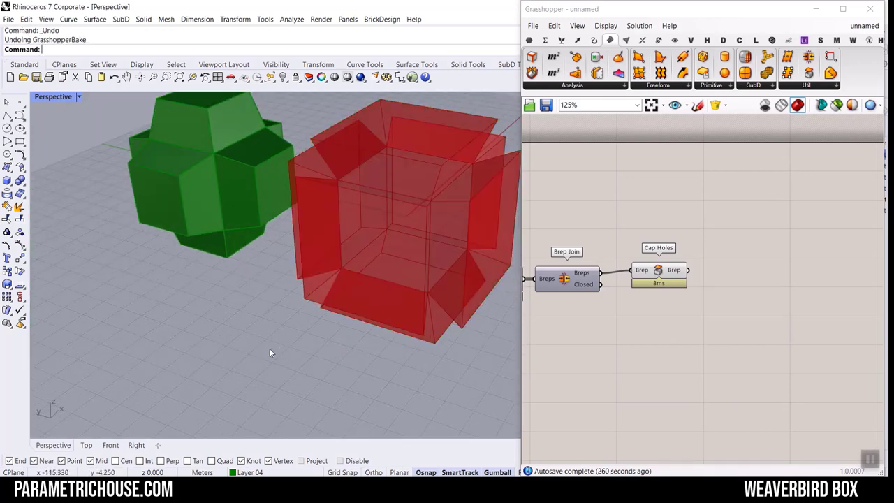
Place a Custom Preview component after Cap Holes and connect the capped Brep output to its Geometry input.
scroll(734, 210, "down", 4)
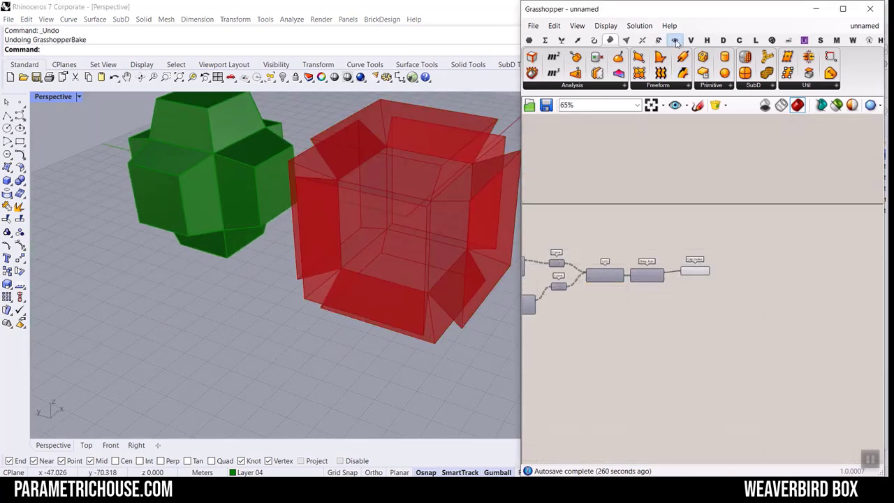
left_click(674, 41)
left_click_drag(777, 76, 759, 300)
scroll(759, 297, "up", 3)
left_click_drag(666, 246, 717, 286)
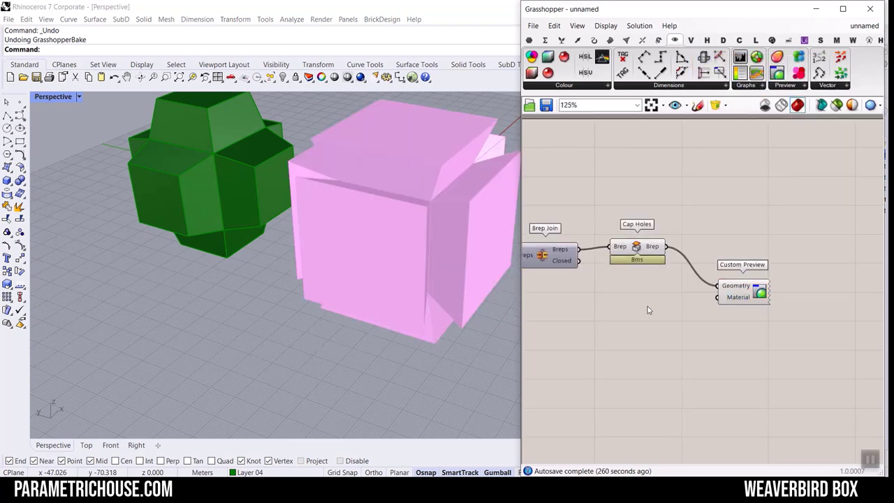
Lower the scale Factor slider and set the Center Box size slider to 55.37.
scroll(649, 310, "down", 5)
right_click_drag(533, 323, 656, 307)
scroll(698, 309, "up", 9)
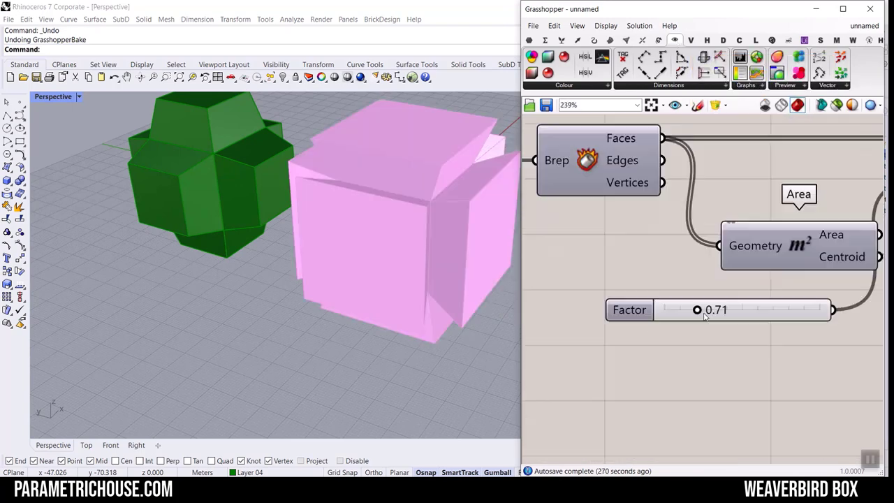
left_click_drag(700, 311, 679, 309)
scroll(775, 269, "down", 3)
scroll(603, 228, "up", 4)
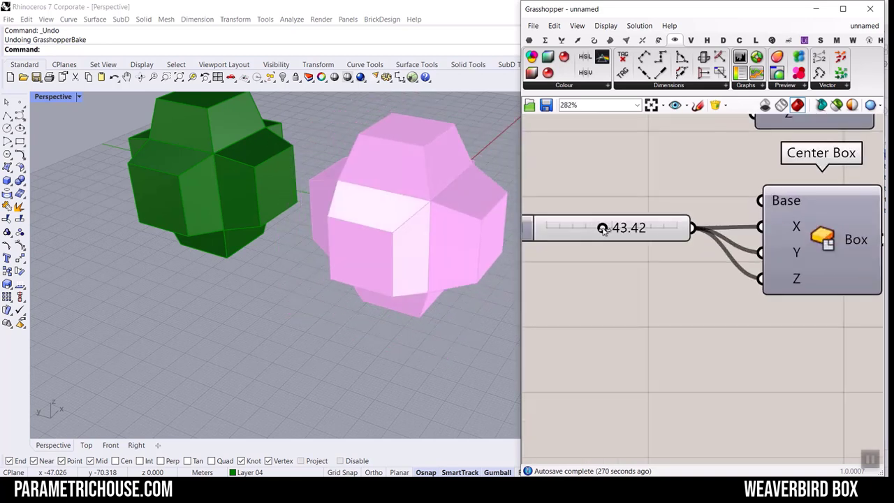
left_click_drag(602, 227, 619, 241)
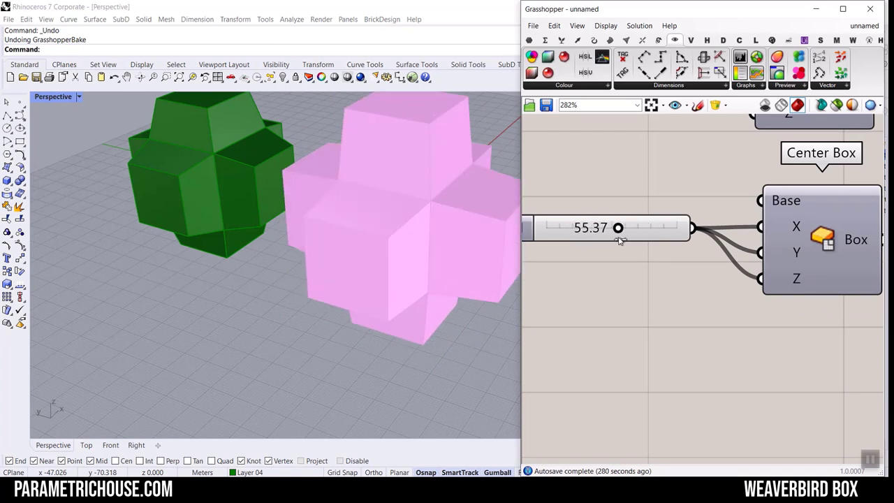
right_click_drag(315, 262, 340, 318)
right_click_drag(640, 246, 618, 245)
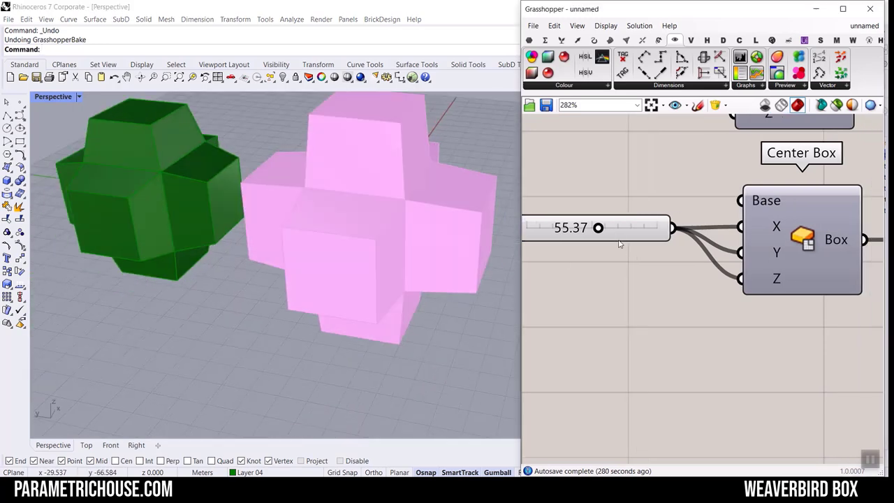
Align the Custom Preview component beside Cap Holes and examine the capped solid's faces.
scroll(608, 243, "down", 7)
right_click_drag(825, 238, 652, 249)
right_click_drag(873, 232, 775, 290)
scroll(624, 281, "up", 5)
left_click_drag(783, 314, 811, 266)
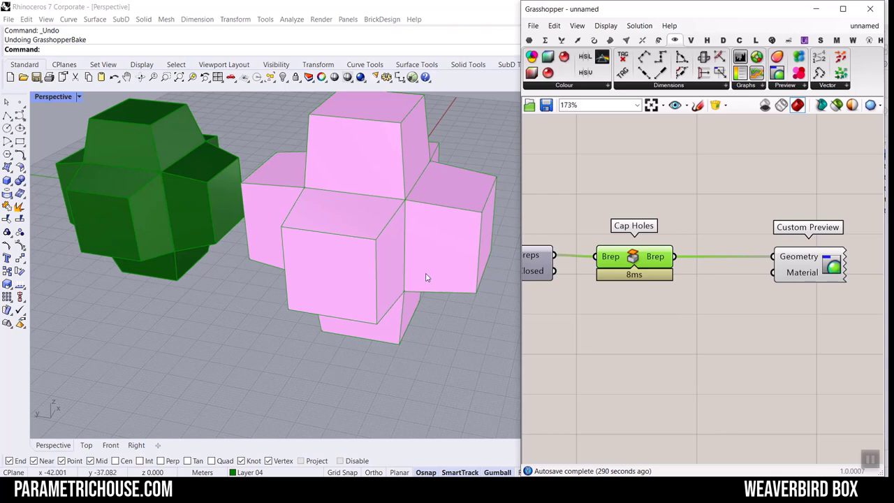
scroll(355, 202, "up", 1)
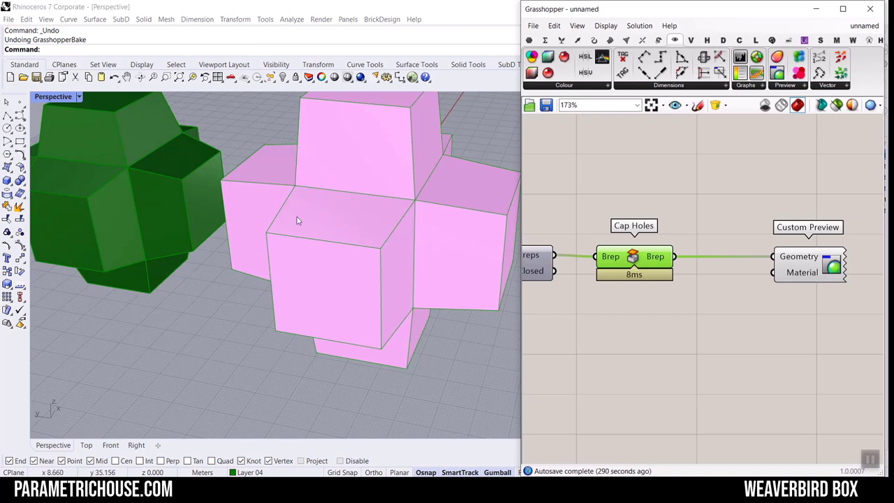
Place a Simple Mesh component above Custom Preview and feed it the Brep output of Cap Holes.
left_click(627, 40)
left_click(861, 86)
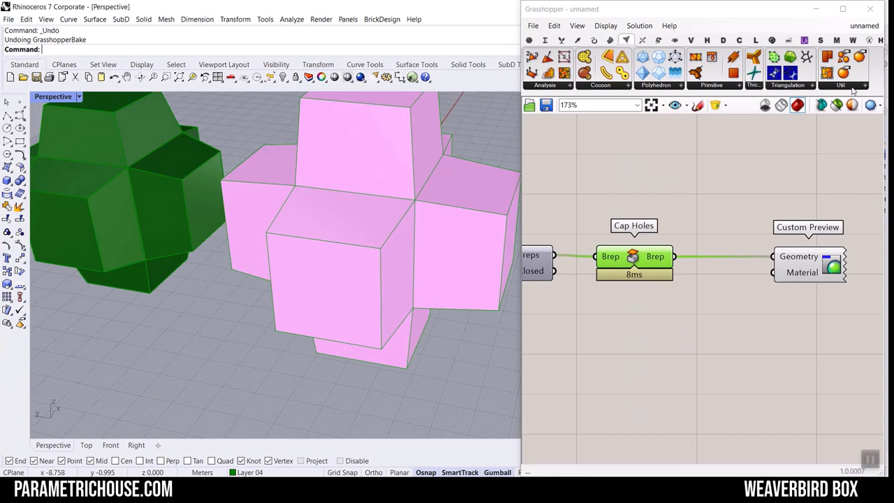
left_click(793, 82)
left_click(734, 152)
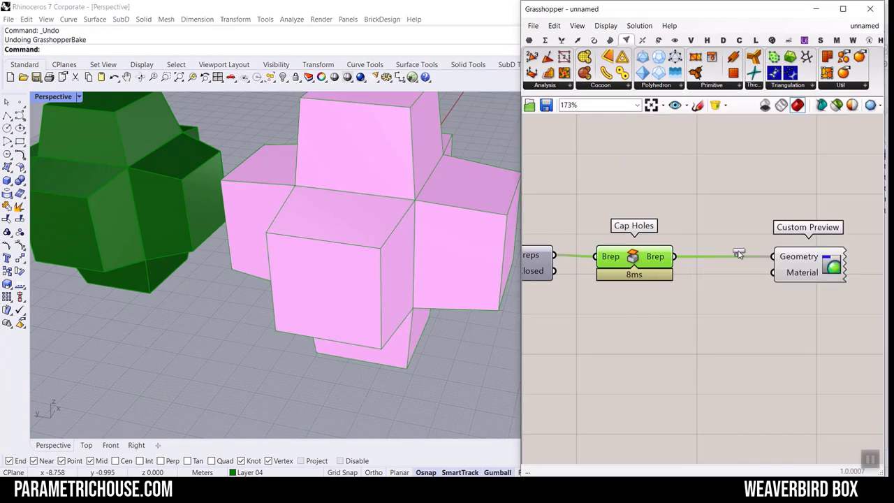
left_click(763, 205)
left_click_drag(678, 257, 723, 205)
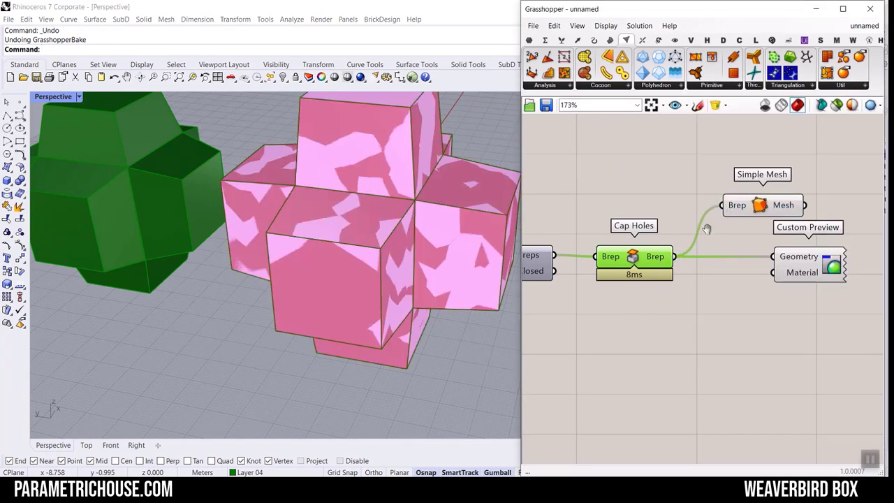
Turn off the preview of Cap Holes and connect Simple Mesh's Mesh output to Custom Preview's Geometry input.
right_click_drag(660, 257, 692, 252)
right_click(668, 258)
left_click(740, 268)
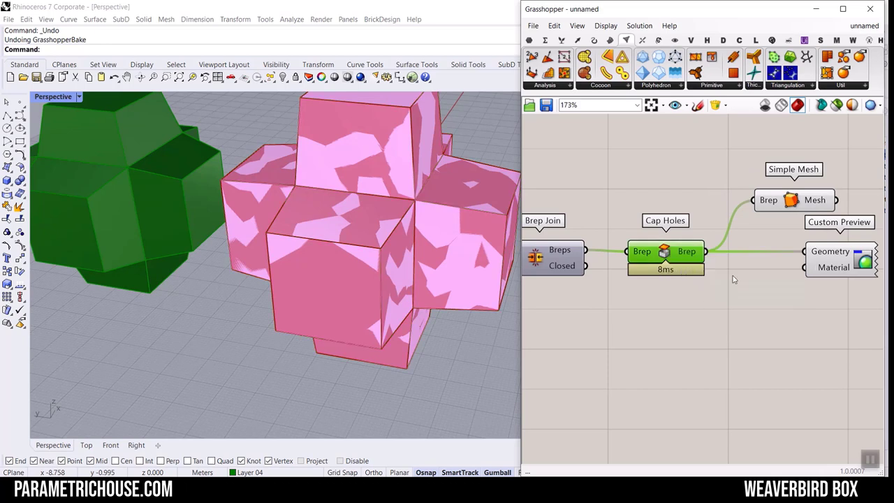
right_click_drag(776, 249, 721, 244)
left_click_drag(781, 197, 748, 248)
Bake the Simple Mesh output and move the baked mesh away from the preview.
right_click(759, 197)
left_click(782, 220)
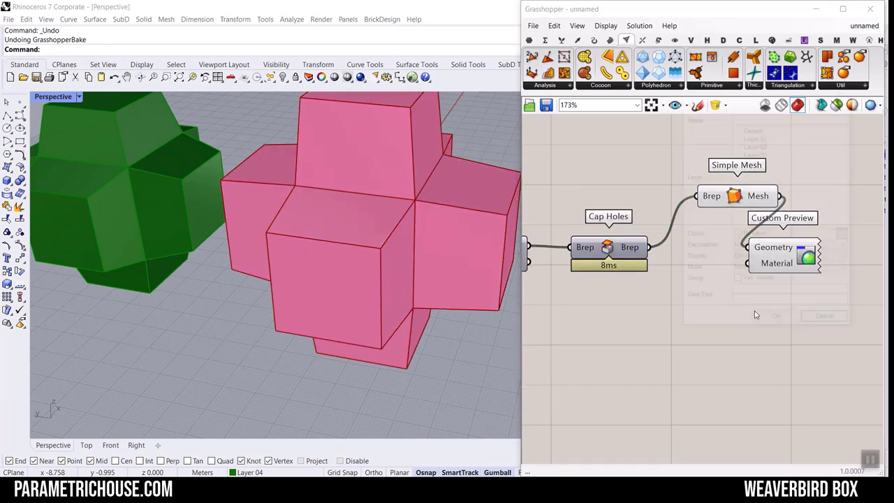
left_click(776, 320)
scroll(427, 235, "down", 8)
left_click_drag(404, 263, 245, 332)
left_click(329, 343)
right_click_drag(325, 339, 298, 324)
Delete the two meshes beside the preview and examine the remaining mesh preview up close.
left_click_drag(338, 354, 215, 157)
key("Delete")
scroll(433, 252, "up", 5)
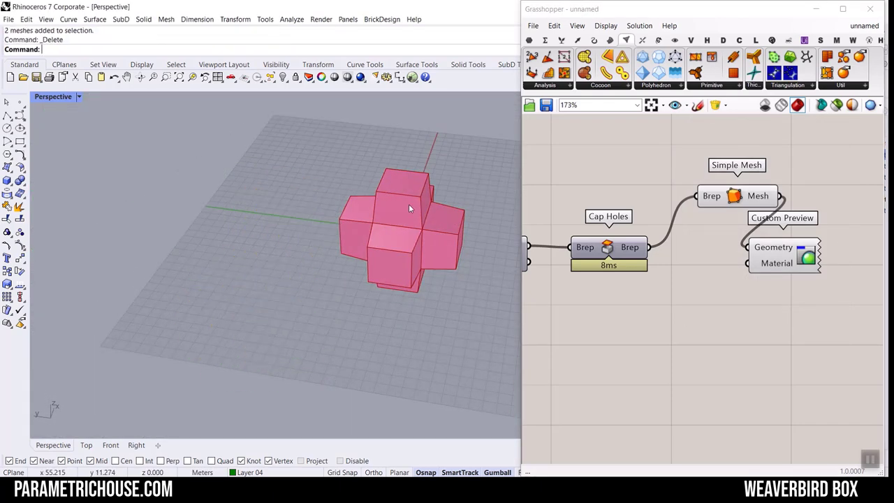
right_click_drag(440, 227, 393, 300)
scroll(432, 298, "up", 3)
scroll(408, 265, "down", 5)
scroll(408, 287, "up", 3)
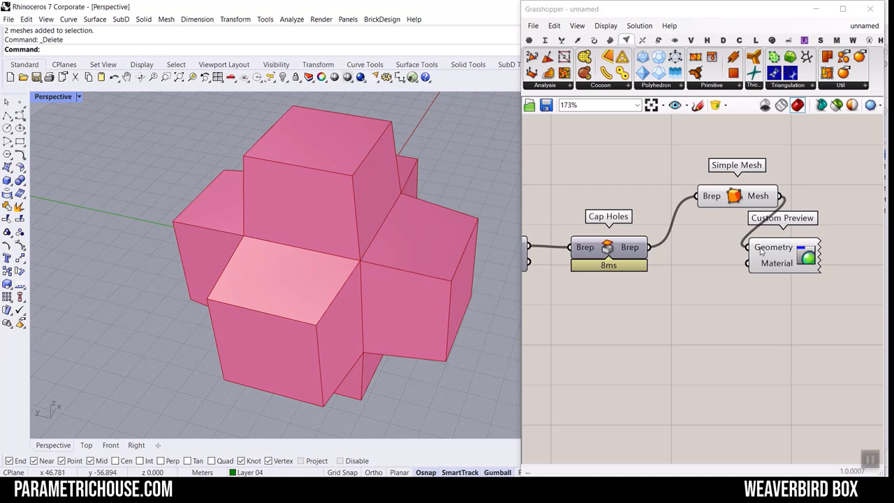
Delete the Custom Preview component, align Simple Mesh with Cap Holes, and widen the Grasshopper window.
left_click(788, 257)
key("Delete")
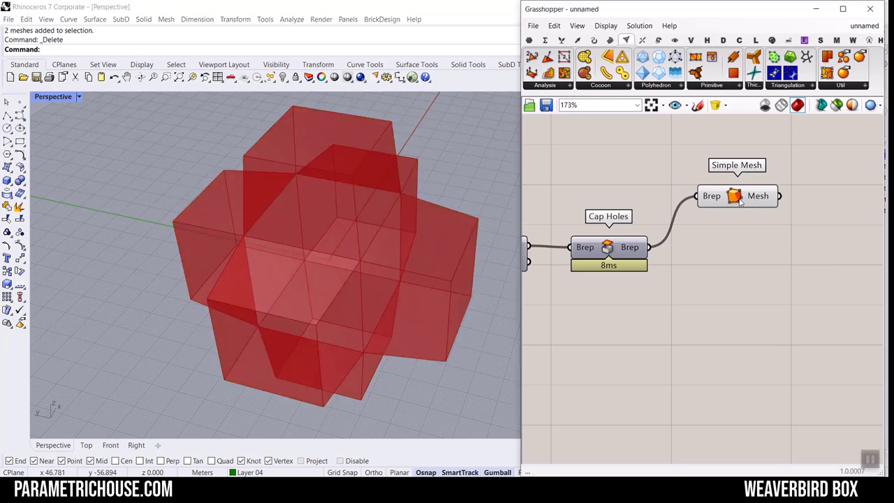
left_click_drag(741, 201, 725, 253)
left_click(566, 176)
left_click_drag(517, 153, 382, 158)
left_click(393, 26)
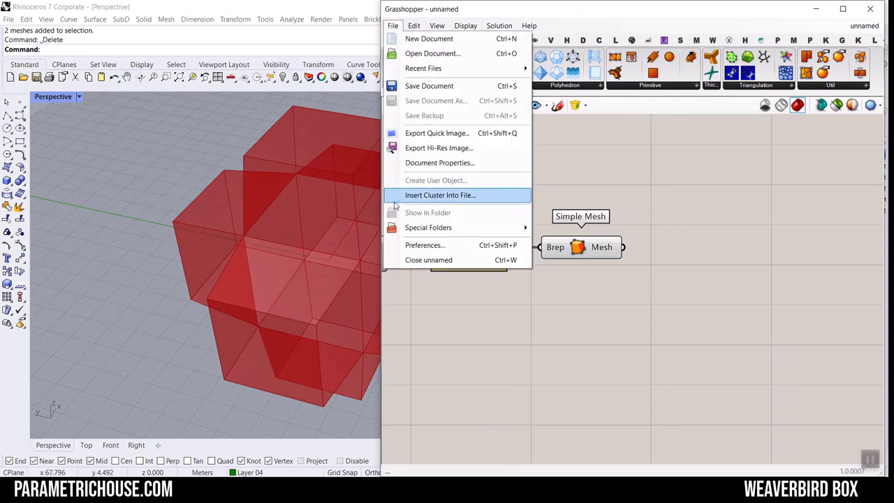
mouse_move(418, 231)
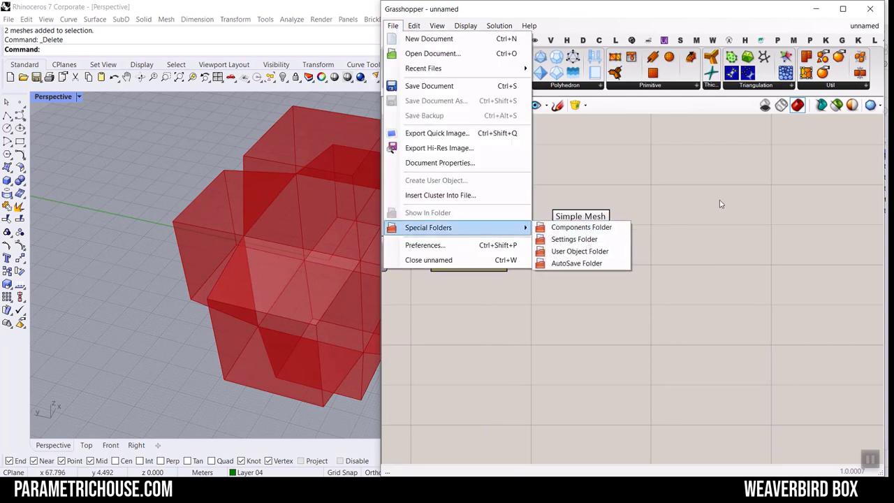
left_click(685, 232)
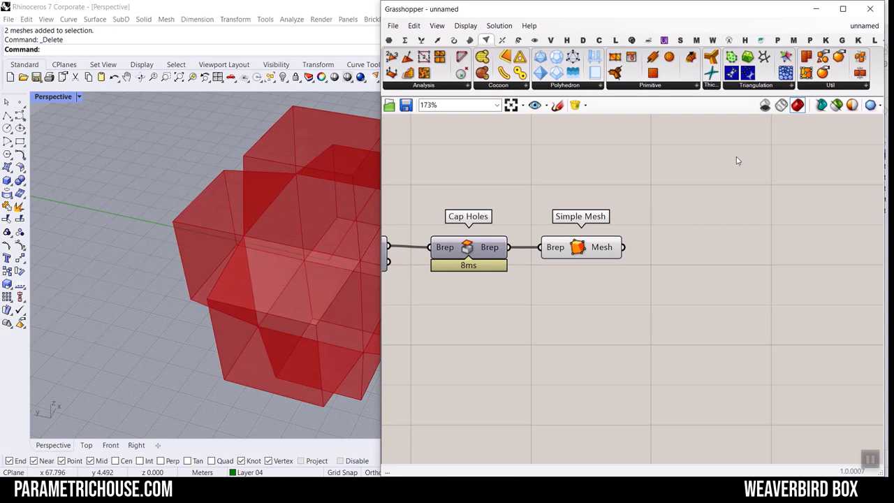
Place Weaverbird's Catmull-Clark Subdivision, connect Simple Mesh's output to its Mesh/Curves input, and turn off the Simple Mesh preview.
left_click(713, 40)
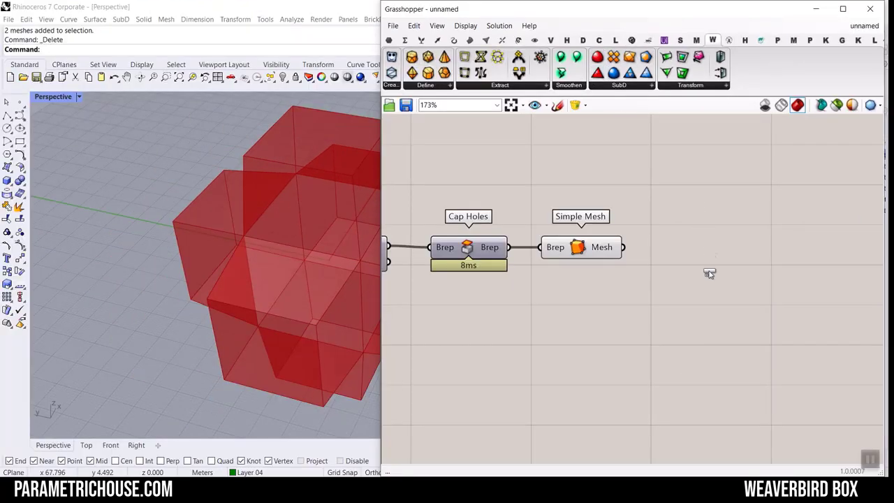
left_click_drag(709, 274, 710, 273)
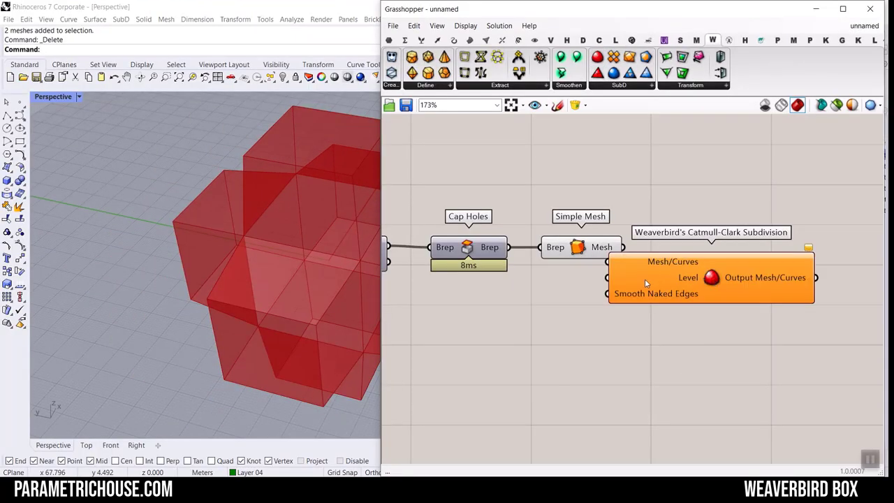
scroll(769, 307, "up", 3)
left_click_drag(567, 223, 664, 227)
scroll(601, 247, "down", 4)
right_click(549, 158)
left_click(580, 172)
scroll(676, 264, "up", 4)
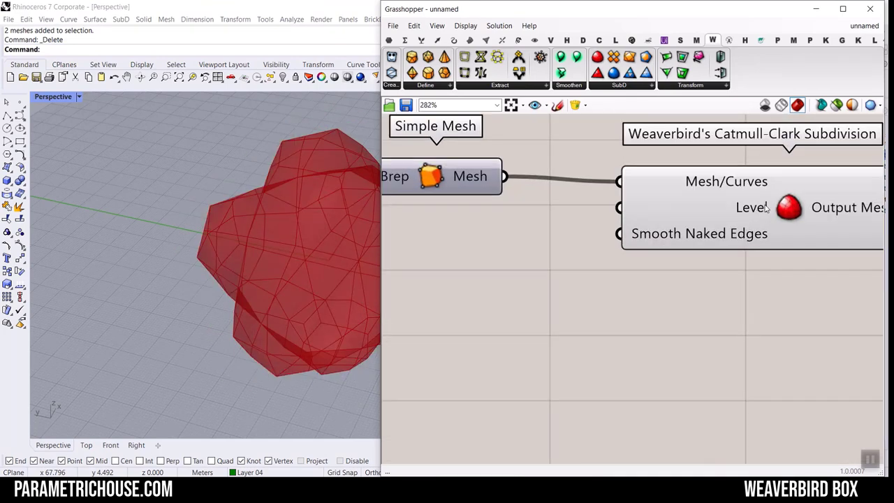
Create a number slider ranging from 0 to 3 and connect it to the subdivision's Level input.
right_click_drag(518, 264, 578, 304)
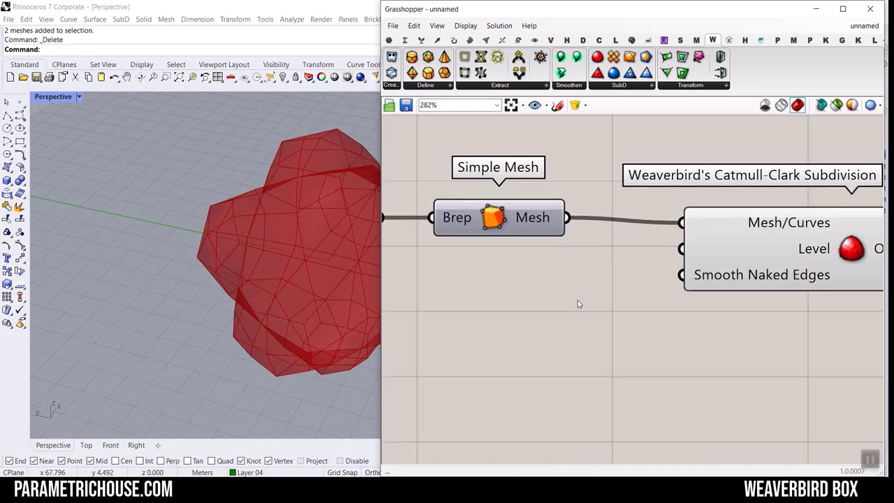
double_click(513, 286)
type("0..3")
key("Return")
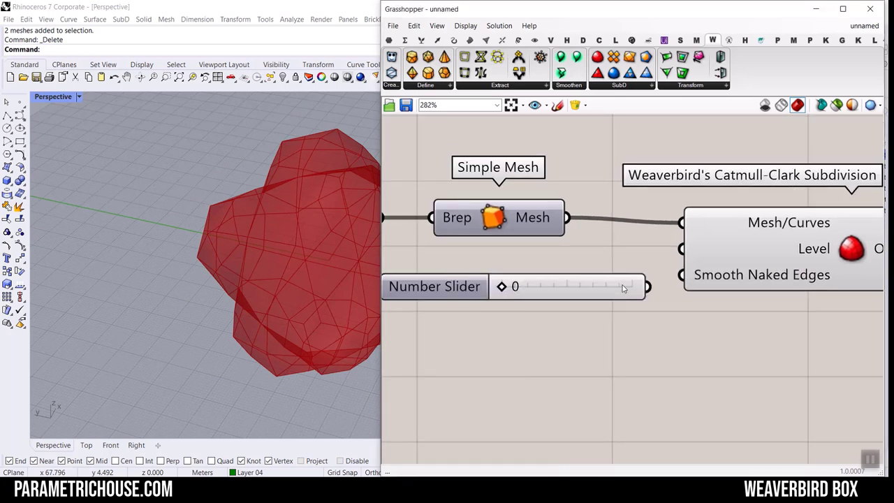
right_click(603, 283)
left_click_drag(669, 287, 681, 248)
type("Slider")
key("Return")
Reposition the Level slider below Simple Mesh and set it to 3.
scroll(547, 273, "down", 2)
scroll(535, 286, "up", 2)
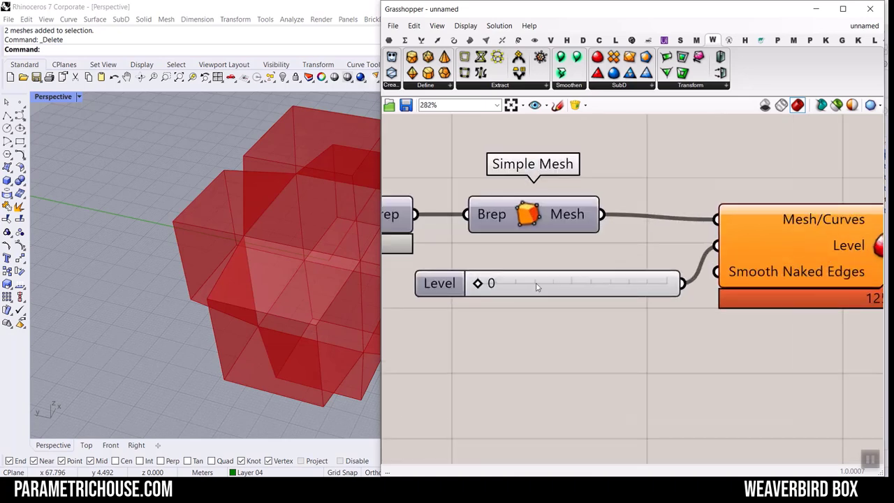
left_click(458, 312)
left_click_drag(479, 303, 637, 303)
Bake the Catmull-Clark Subdivision output and move the baked mesh away from the preview.
right_click_drag(731, 244, 568, 241)
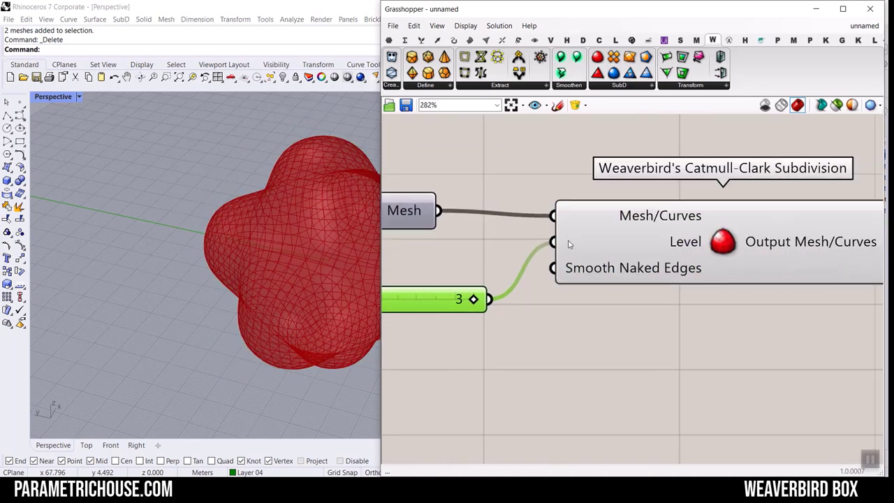
right_click(774, 246)
left_click(786, 254)
left_click(799, 360)
scroll(347, 266, "down", 7)
scroll(347, 266, "down", 1)
left_click_drag(331, 248, 268, 248)
Examine the smoothness of the baked subdivided mesh from several angles and distances.
scroll(280, 292, "up", 7)
right_click_drag(280, 292, 263, 265)
scroll(264, 264, "up", 8)
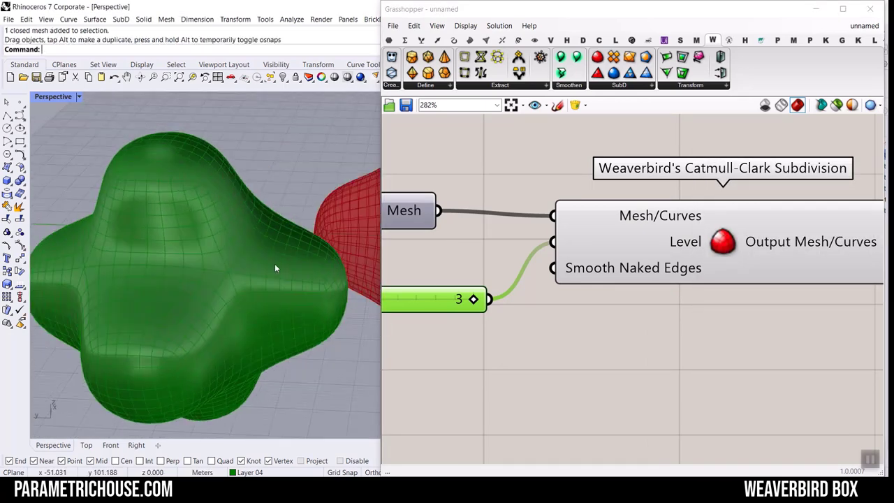
scroll(265, 275, "down", 3)
scroll(282, 269, "down", 3)
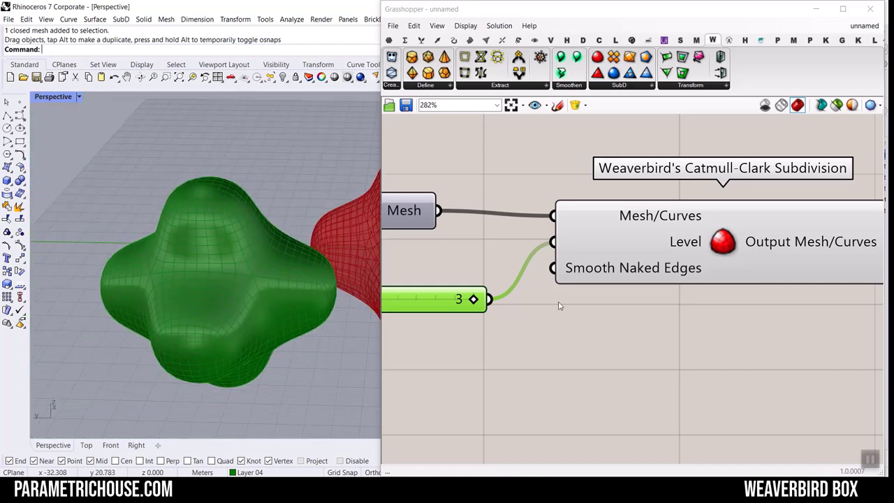
scroll(583, 309, "down", 4)
right_click(586, 309)
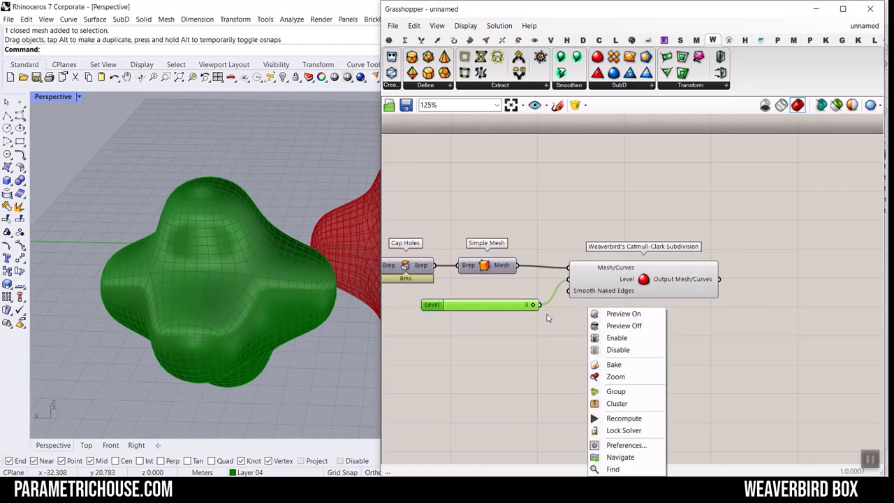
right_click_drag(575, 208, 537, 199)
right_click_drag(209, 247, 205, 220)
scroll(205, 219, "down", 5)
scroll(219, 271, "up", 8)
right_click_drag(219, 271, 303, 255)
scroll(210, 279, "down", 6)
Delete the baked subdivided mesh and focus on the remaining preview.
left_click(217, 278)
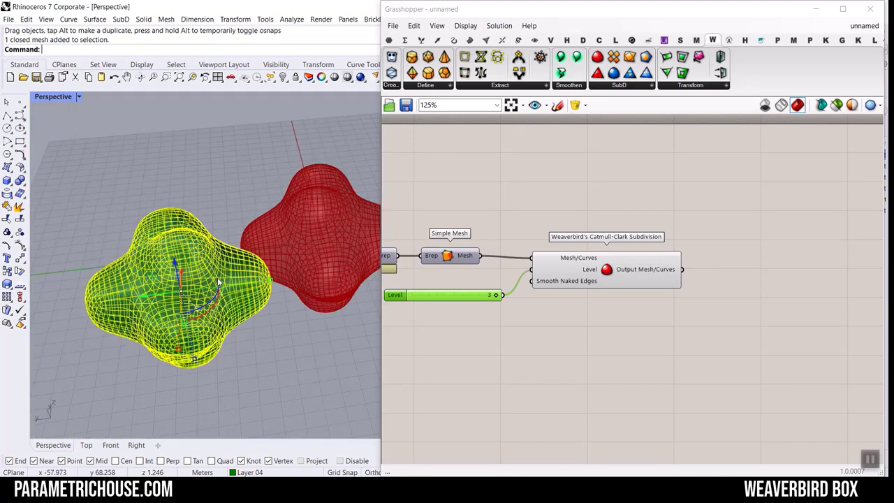
key("Delete")
scroll(310, 248, "up", 6)
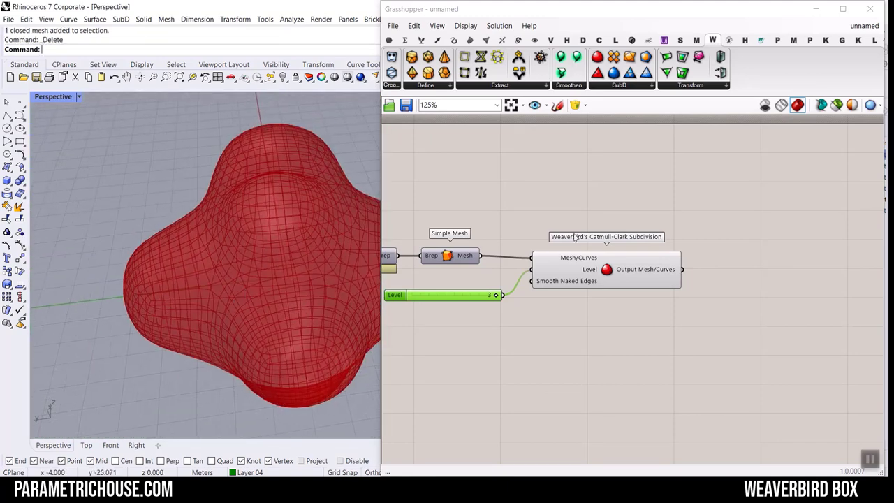
Place a Custom Preview component and connect the Catmull-Clark Subdivision's Output Mesh/Curves to its Geometry input.
left_click(534, 39)
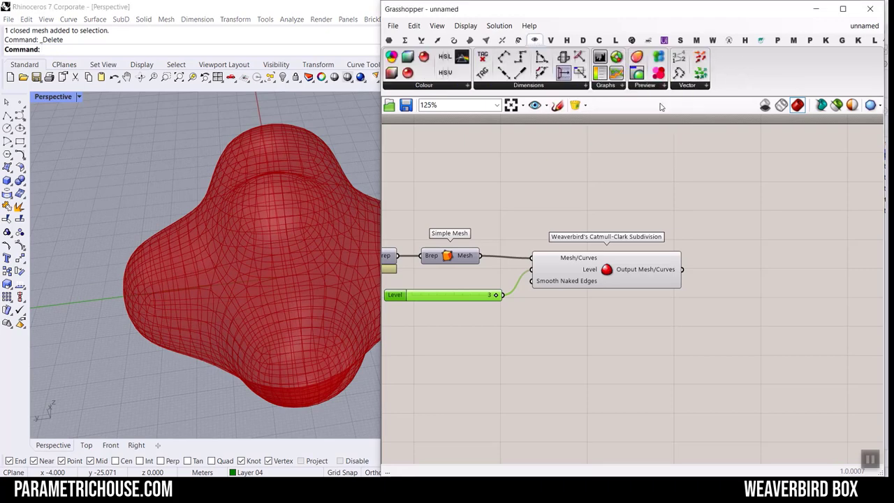
left_click_drag(637, 73, 738, 283)
scroll(738, 282, "up", 3)
left_click_drag(559, 270, 622, 285)
scroll(598, 322, "down", 3)
left_click_drag(597, 318, 652, 305)
left_click(612, 244)
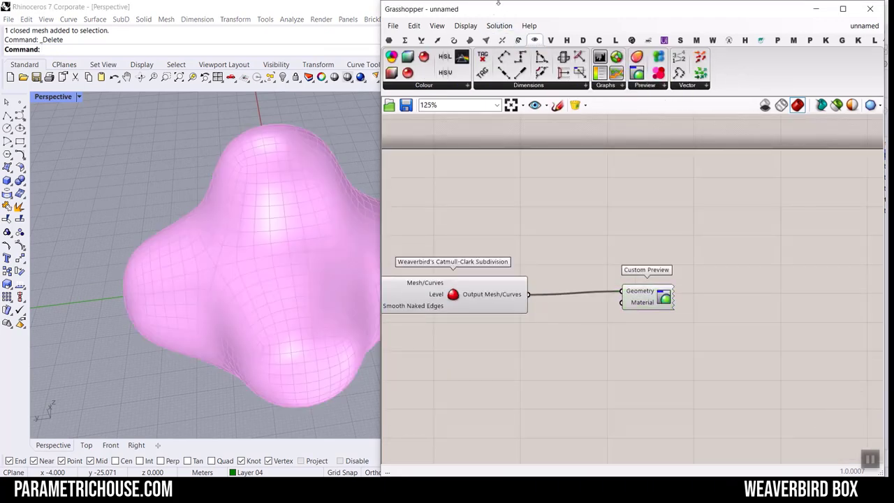
Add a Mesh Edges component and connect the Catmull-Clark Subdivision's Output Mesh/Curves to its Mesh input.
left_click(487, 41)
left_click(433, 84)
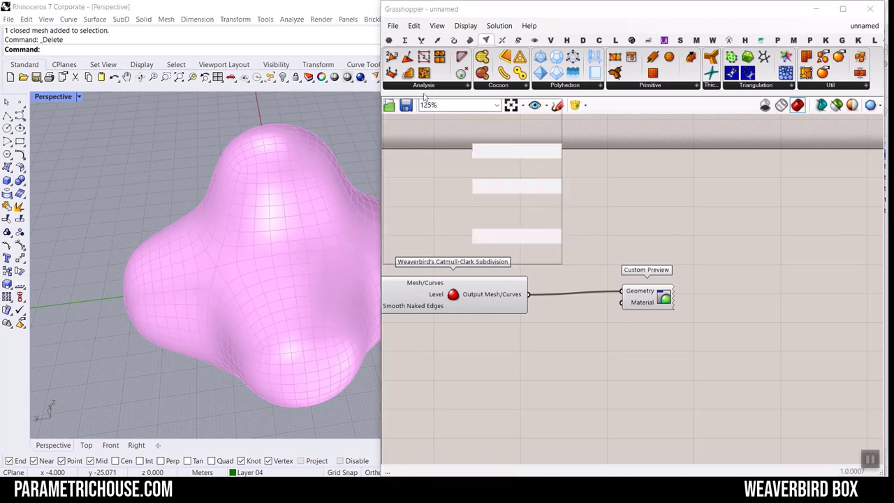
left_click_drag(424, 139, 596, 229)
left_click_drag(529, 295, 544, 225)
scroll(220, 247, "down", 4)
right_click_drag(219, 247, 244, 280)
scroll(243, 279, "down", 4)
scroll(244, 280, "up", 9)
scroll(244, 280, "down", 6)
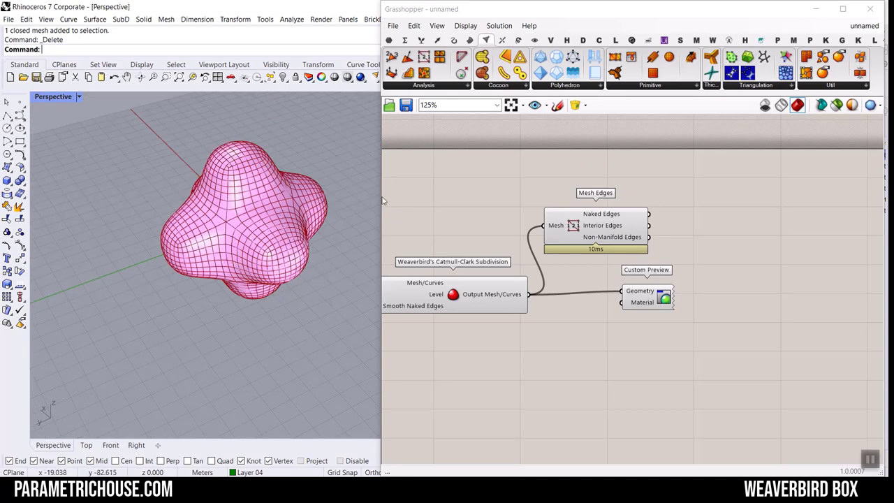
Move the Factor slider beneath the two Size1 sliders and widen the model viewport beside the canvas.
right_click_drag(524, 216, 652, 289)
scroll(566, 247, "down", 5)
scroll(637, 328, "up", 4)
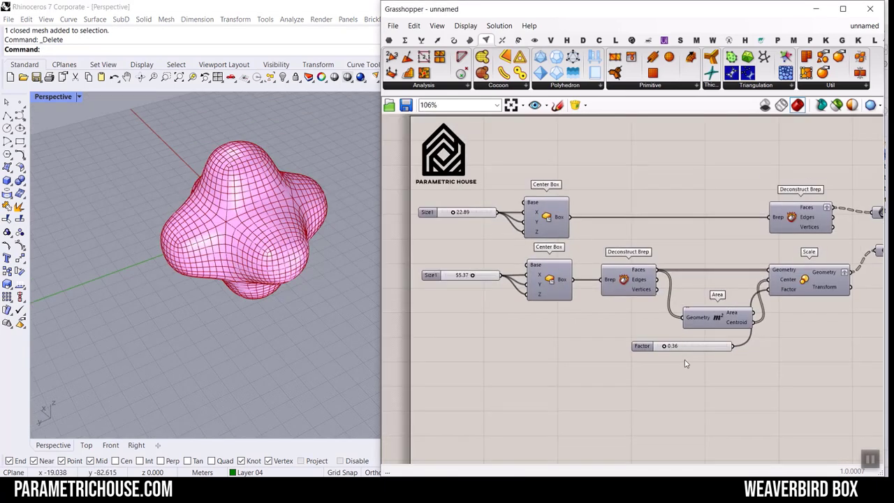
left_click_drag(681, 357, 475, 328)
scroll(477, 305, "up", 3)
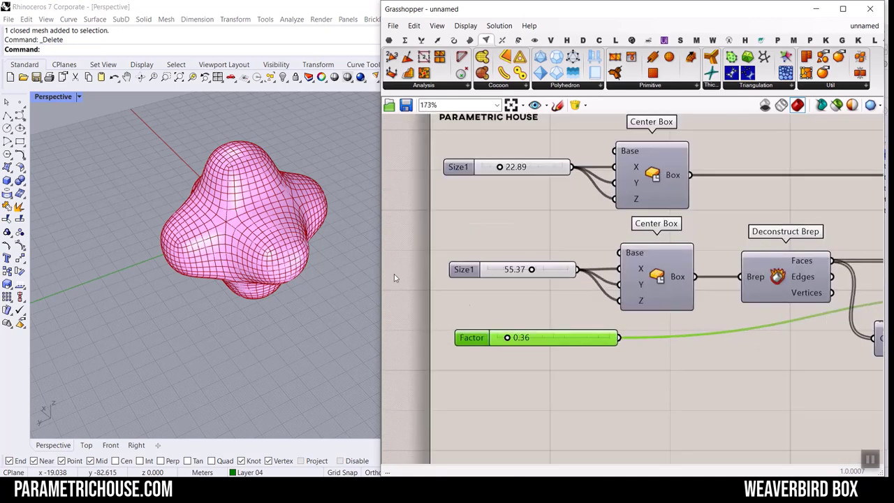
left_click_drag(383, 256, 464, 257)
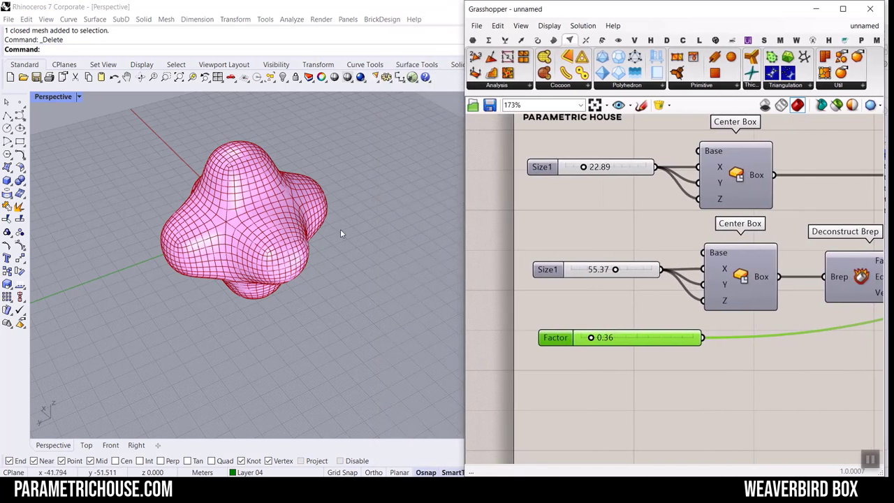
Set the first box's Size1 slider to 24.65, the second box's Size1 slider to 60.29 and the Factor slider to 0.32.
scroll(332, 316, "up", 5)
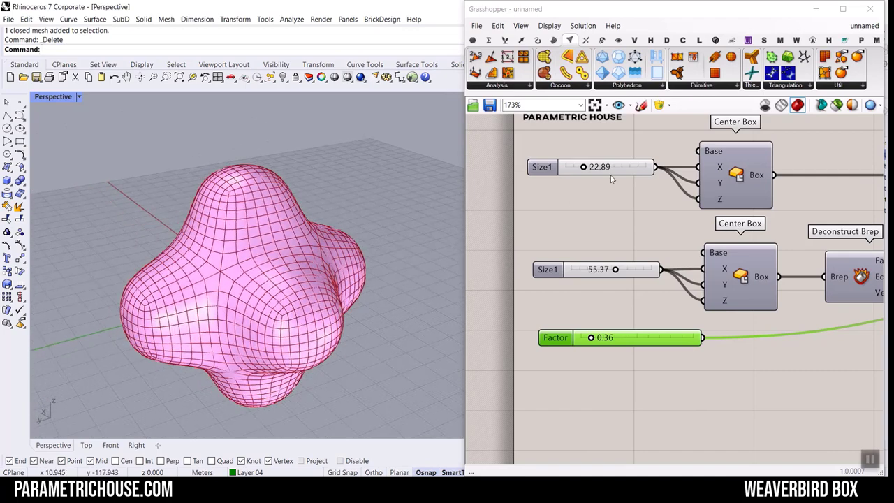
scroll(577, 174, "up", 3)
mouse_move(577, 175)
left_mouse_down()
mouse_move(629, 175)
mouse_move(580, 183)
left_mouse_up()
mouse_move(627, 333)
left_mouse_down()
mouse_move(569, 334)
mouse_move(633, 333)
left_mouse_up()
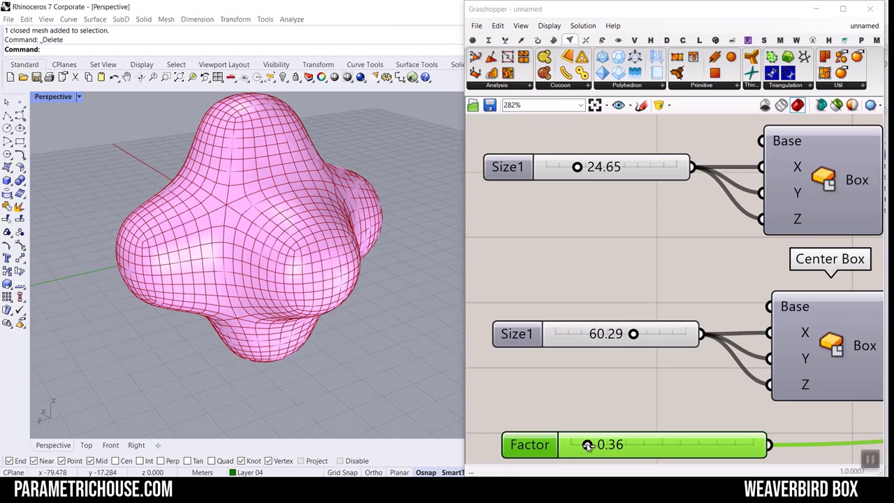
mouse_move(588, 445)
left_mouse_down()
mouse_move(628, 445)
mouse_move(570, 447)
mouse_move(643, 447)
mouse_move(584, 446)
left_mouse_up()
Examine the adjusted subdivided mesh with its edges from several distances and review the whole definition.
scroll(331, 318, "down", 3)
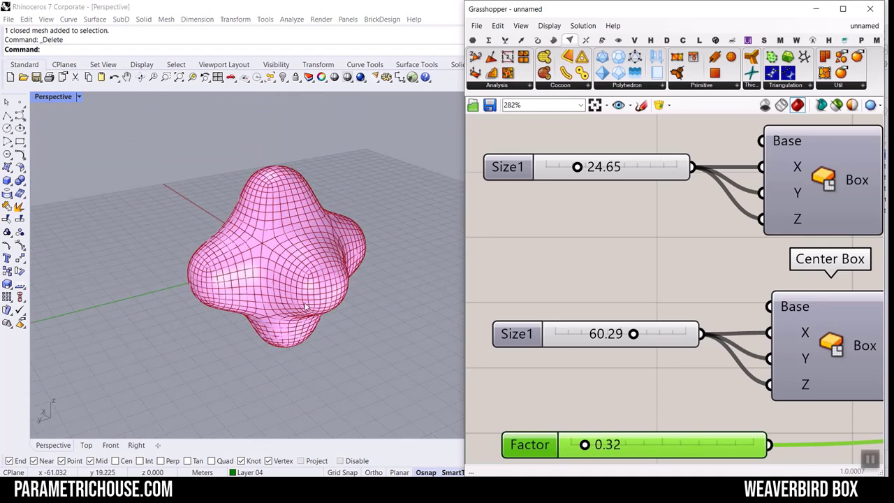
right_click_drag(312, 300, 335, 297)
right_click_drag(712, 244, 666, 247)
scroll(635, 241, "down", 9)
scroll(635, 245, "down", 2)
mouse_move(424, 285)
right_mouse_down()
mouse_move(382, 281)
mouse_move(369, 232)
mouse_move(419, 283)
right_mouse_up()
scroll(269, 266, "up", 4)
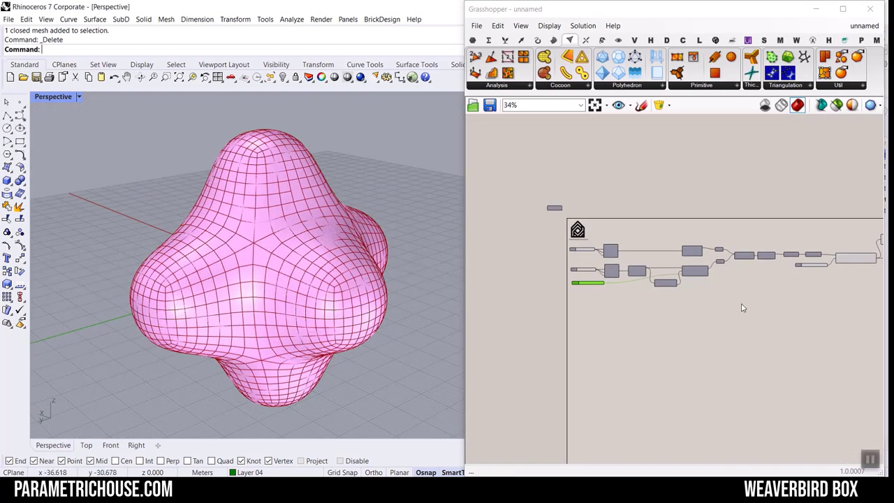
scroll(688, 294, "down", 3)
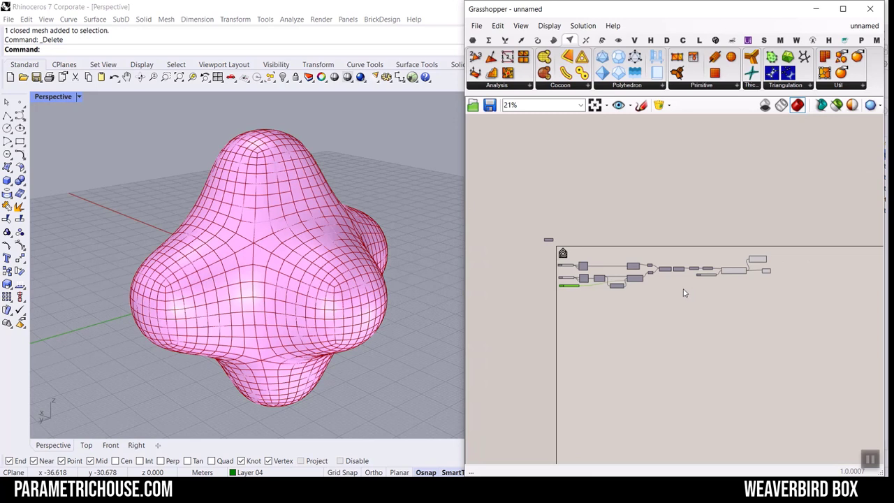
Switch to the 2-advanced definition and examine its panelled glass shell with the black frame.
left_click(865, 26)
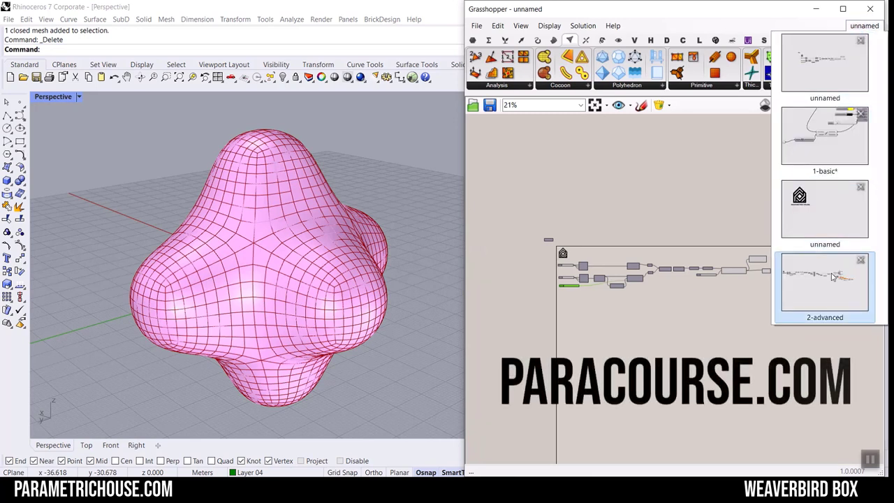
left_click(825, 293)
scroll(343, 263, "up", 10)
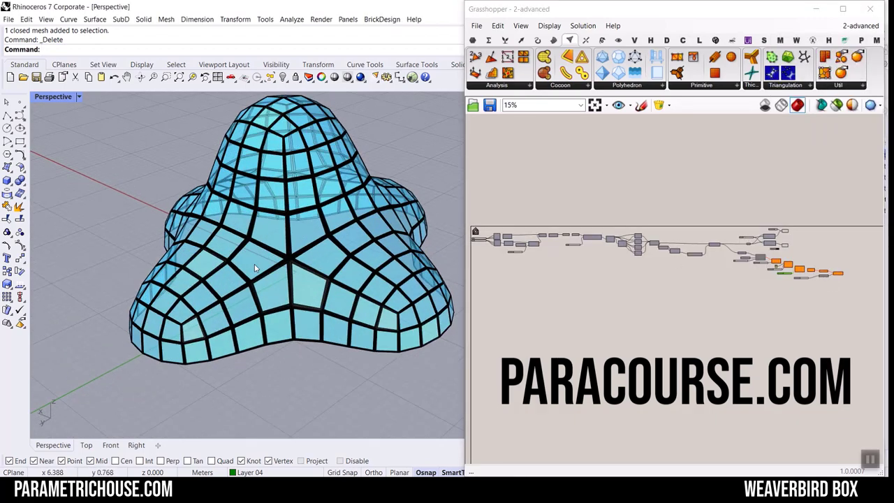
scroll(343, 263, "down", 10)
scroll(248, 316, "up", 8)
mouse_move(247, 318)
right_mouse_down()
mouse_move(269, 259)
mouse_move(250, 304)
mouse_move(255, 312)
right_mouse_up()
scroll(280, 286, "down", 6)
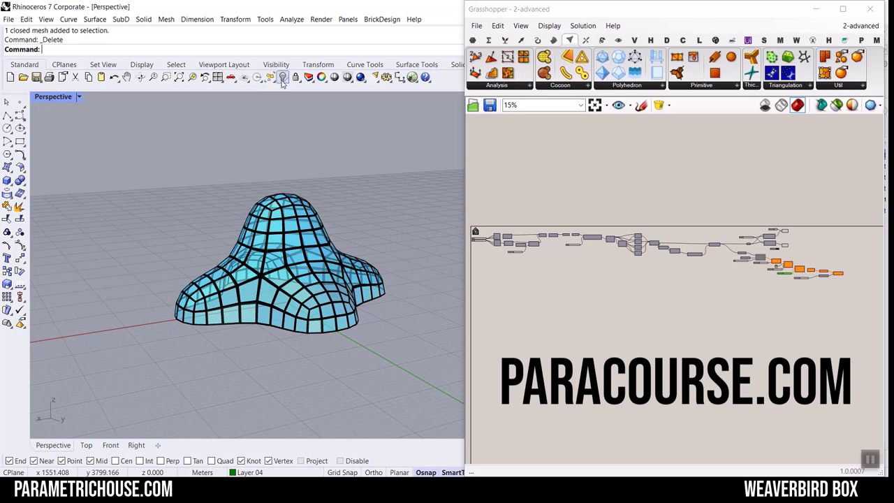
Show the hidden objects and bring the layered slices and purple frame model into view.
left_click(283, 80)
left_click(295, 94)
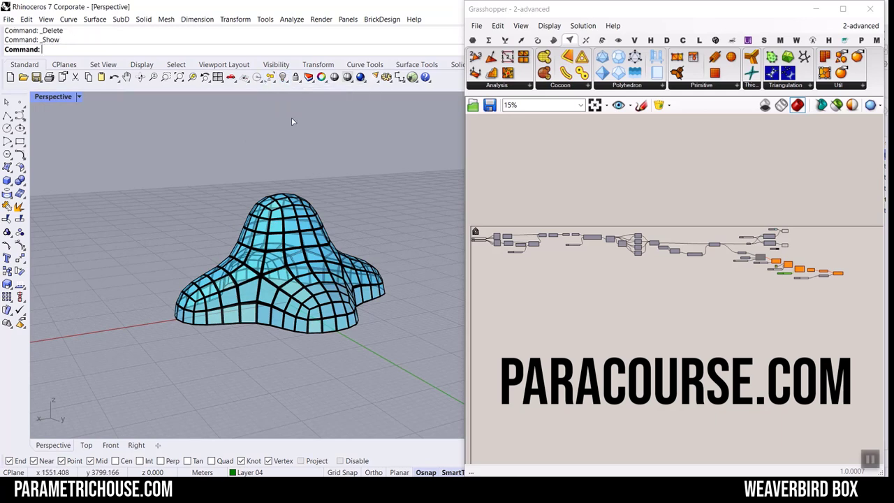
scroll(368, 286, "down", 8)
scroll(309, 294, "up", 8)
right_click_drag(369, 288, 375, 237)
scroll(382, 280, "up", 5)
scroll(368, 220, "up", 3)
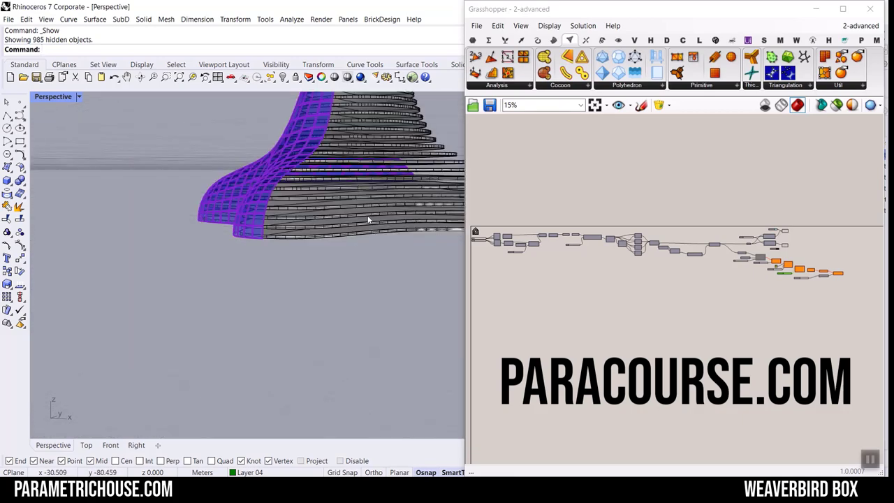
Examine the purple frame, the stacked slices and the panelled shell from several angles and distances.
scroll(283, 222, "down", 6)
right_click_drag(322, 209, 296, 267, "shift")
scroll(296, 268, "up", 6)
right_click_drag(333, 291, 315, 269)
scroll(261, 228, "down", 3)
right_click_drag(412, 255, 349, 255, "shift")
scroll(417, 255, "up", 5)
scroll(352, 276, "up", 3)
scroll(372, 278, "down", 10)
scroll(194, 263, "up", 8)
right_click_drag(214, 292, 327, 286)
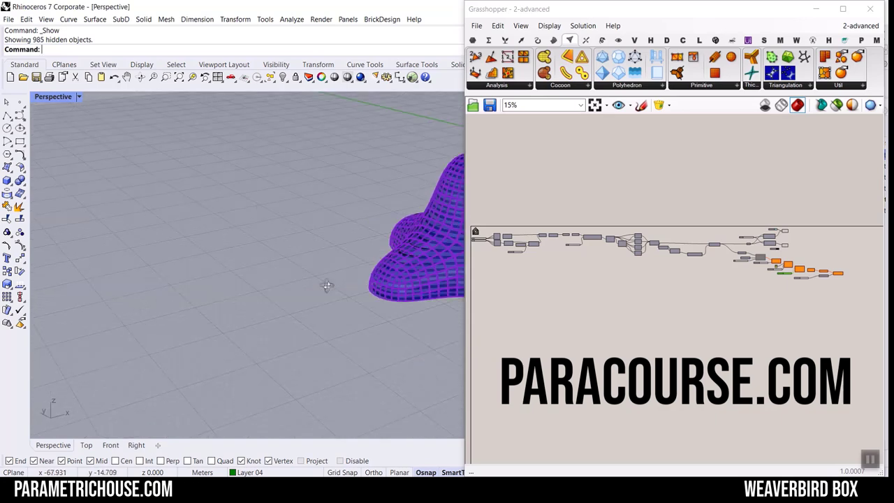
right_click_drag(405, 283, 307, 275, "shift")
scroll(307, 275, "up", 8)
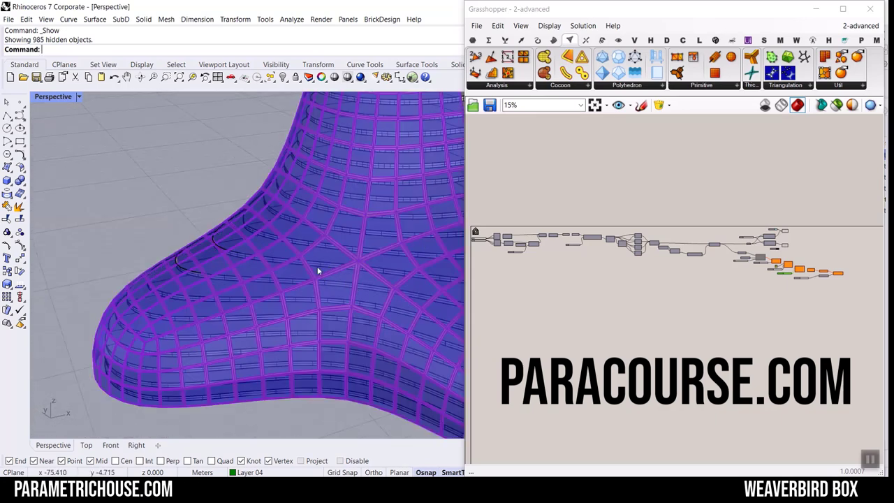
scroll(304, 267, "down", 5)
scroll(304, 260, "up", 6)
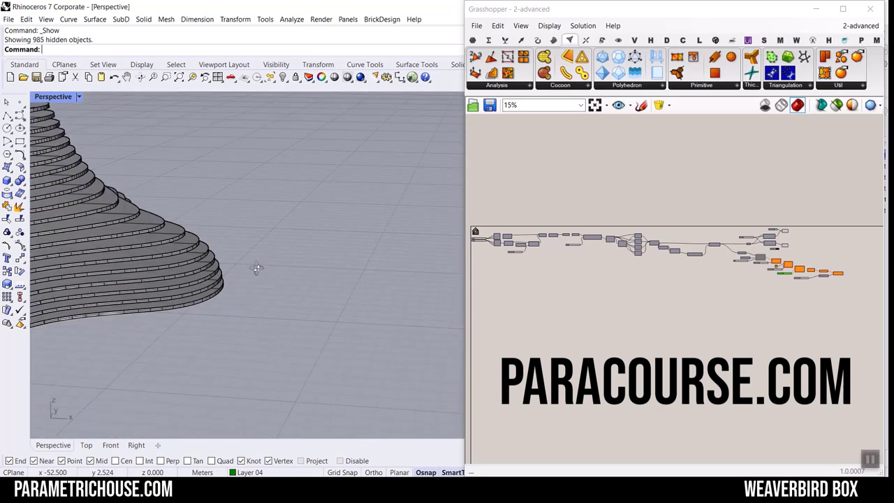
scroll(257, 269, "down", 5)
scroll(183, 232, "up", 5)
scroll(228, 273, "down", 4)
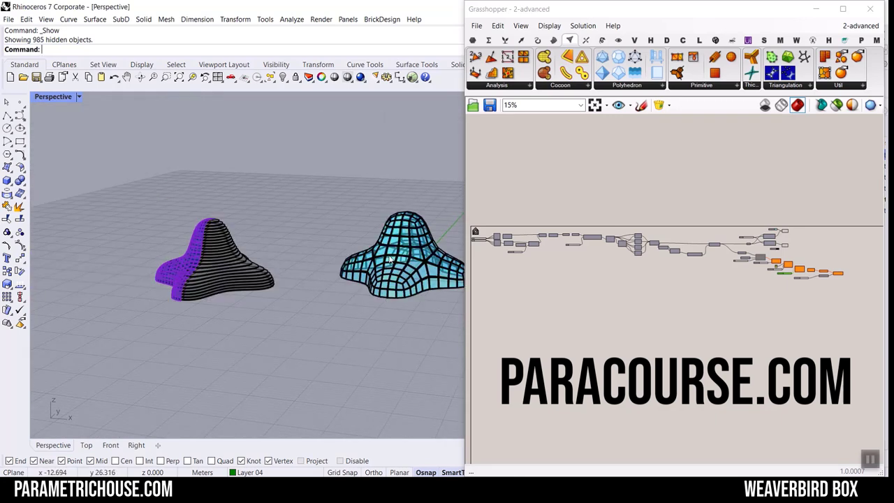
Switch to the 1-basic definition and examine its orange faceted solid and yellow subdivided mesh.
left_click(856, 26)
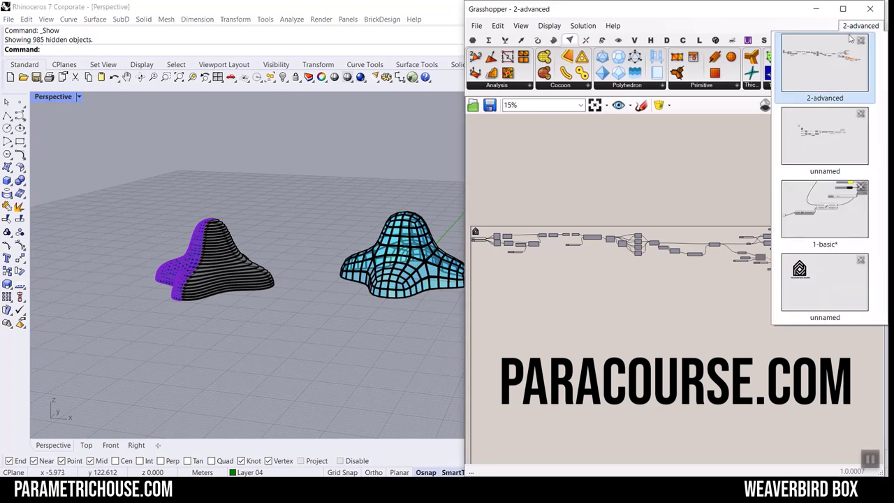
left_click(816, 211)
scroll(209, 251, "down", 4)
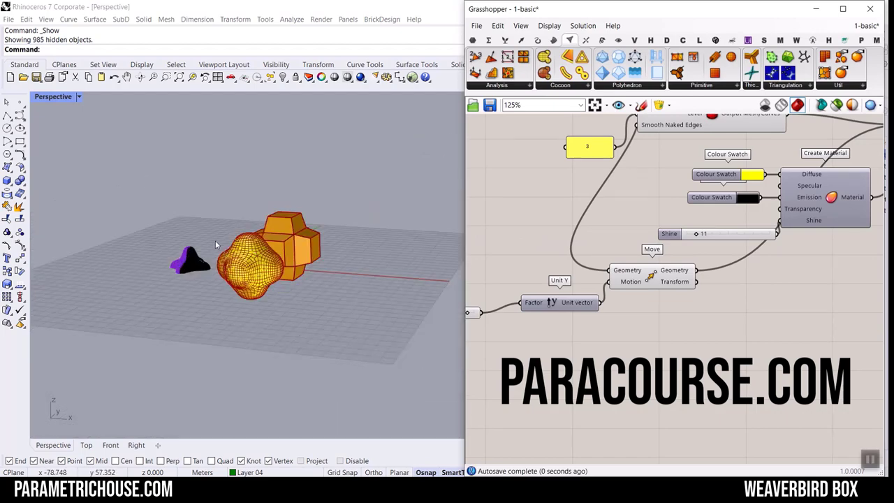
right_click_drag(226, 225, 328, 281)
scroll(234, 317, "up", 5)
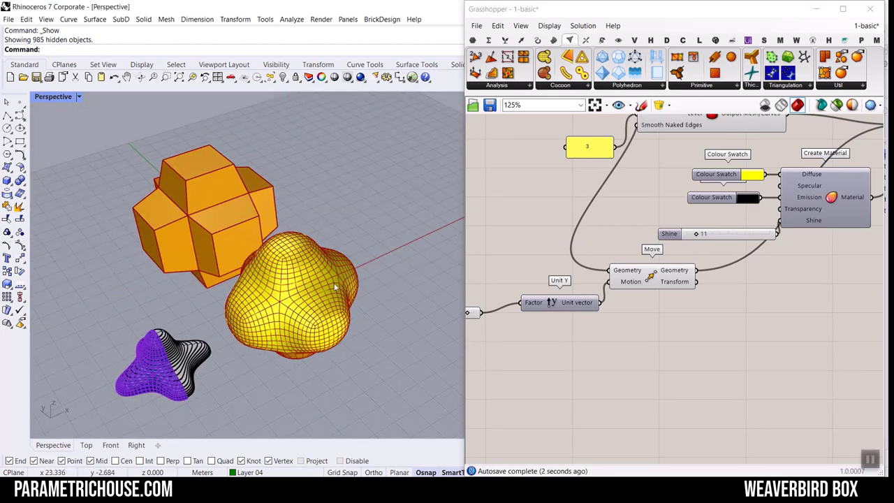
right_click_drag(334, 282, 425, 278)
scroll(342, 285, "down", 11)
scroll(425, 278, "up", 12)
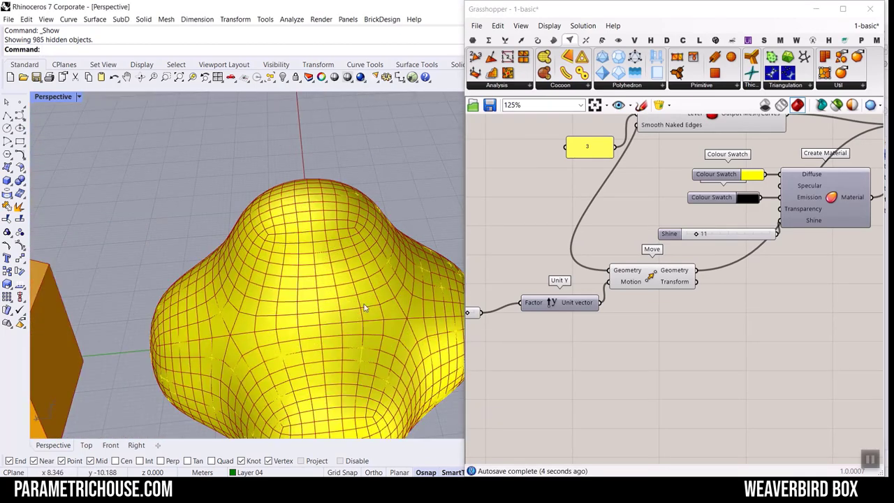
right_click_drag(364, 308, 285, 284)
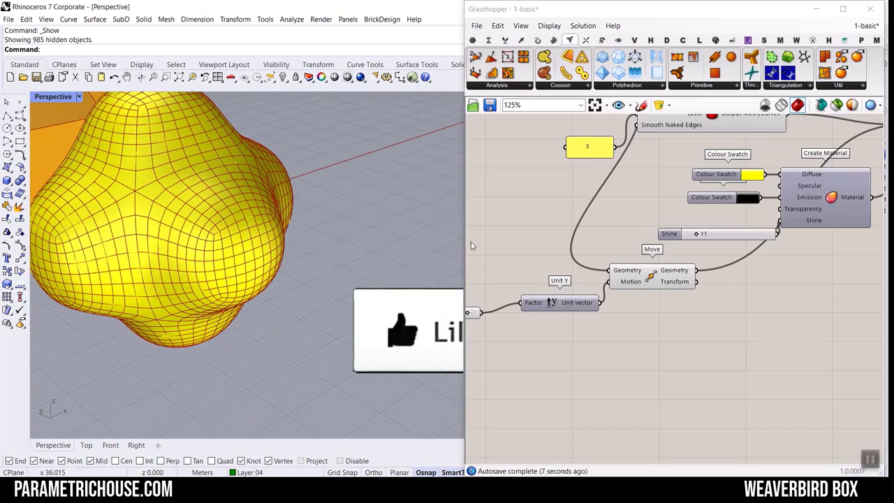
Set the S1 slider of the basic definition to 16.6.
scroll(631, 260, "down", 5)
scroll(632, 260, "up", 2)
scroll(632, 261, "up", 5)
mouse_move(632, 246)
left_mouse_down()
mouse_move(642, 246)
mouse_move(629, 252)
left_mouse_up()
Hide the purple frame and black slices model and focus on the yellow subdivided mesh.
scroll(288, 311, "down", 8)
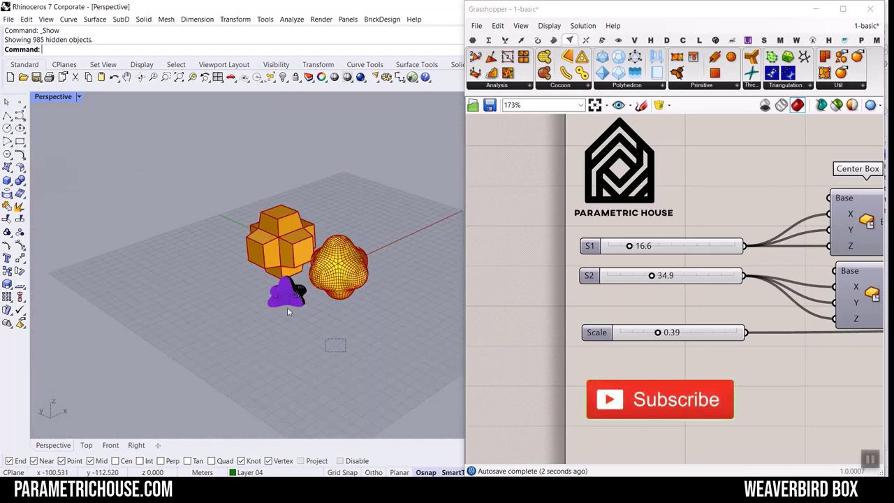
left_click(287, 311)
left_click(286, 77)
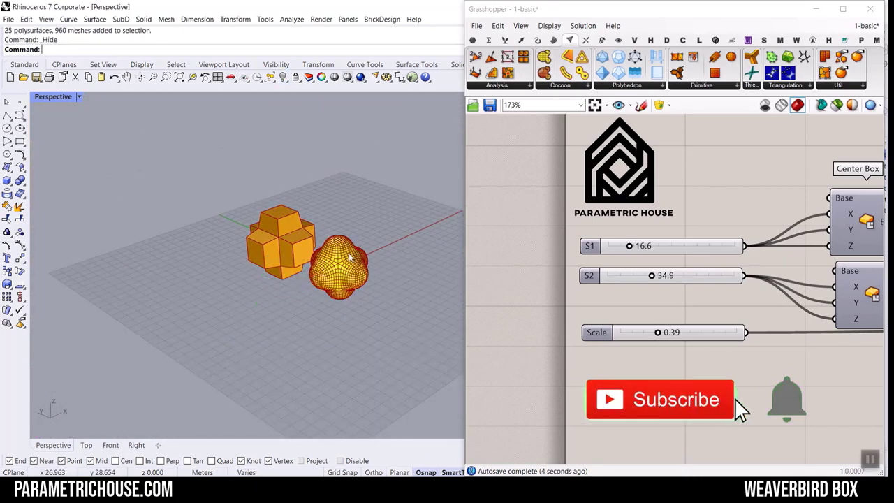
scroll(349, 257, "up", 6)
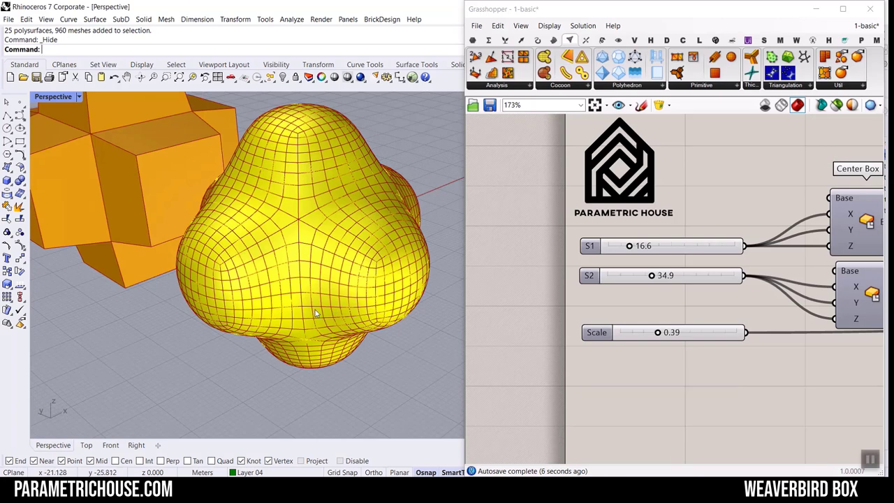
right_click_drag(315, 310, 291, 321, "shift")
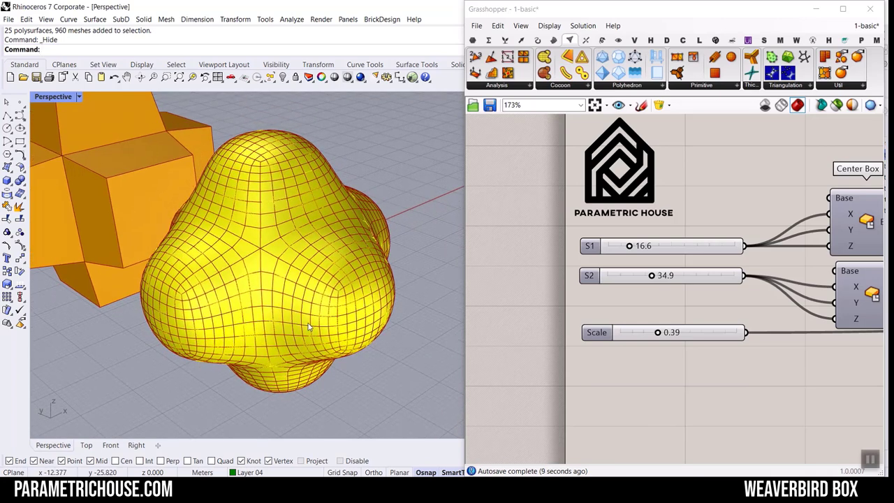